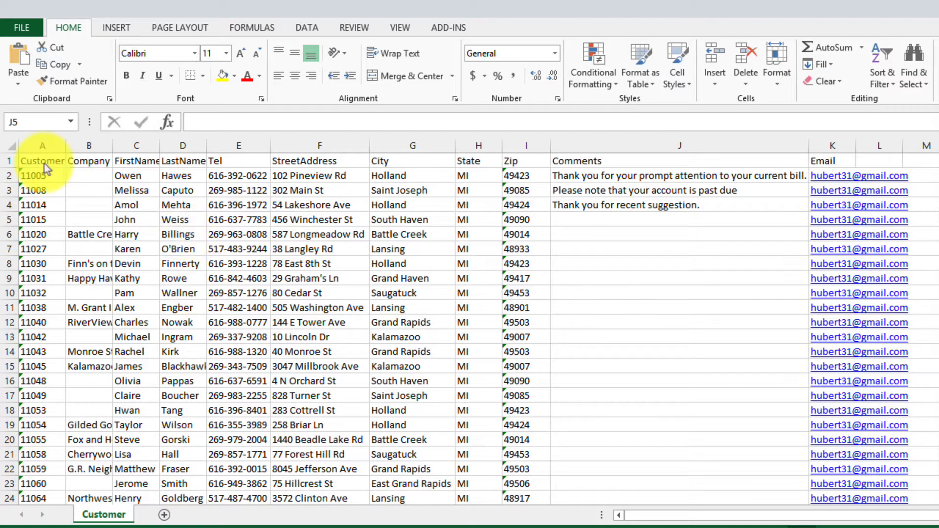
# - Make the field names in row 1 of the Customer sheet bold
pyautogui.click(9, 161)
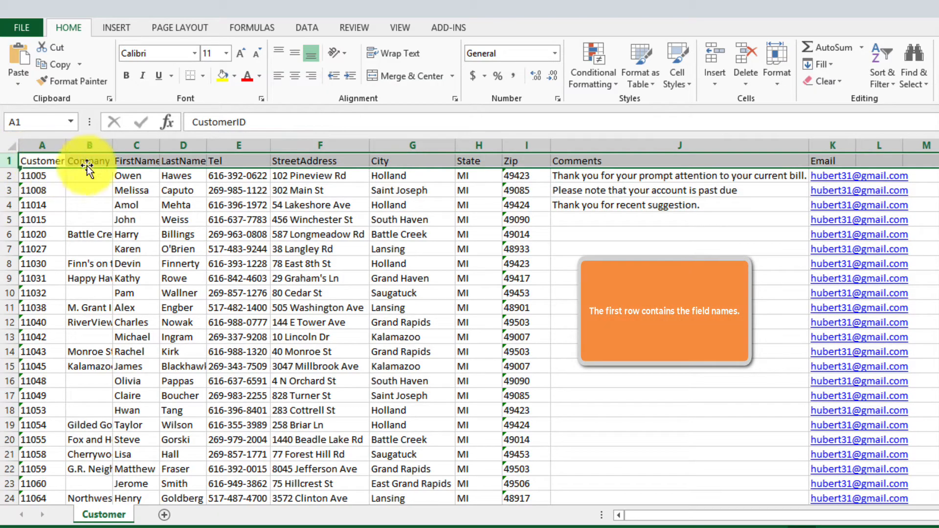
pyautogui.click(126, 75)
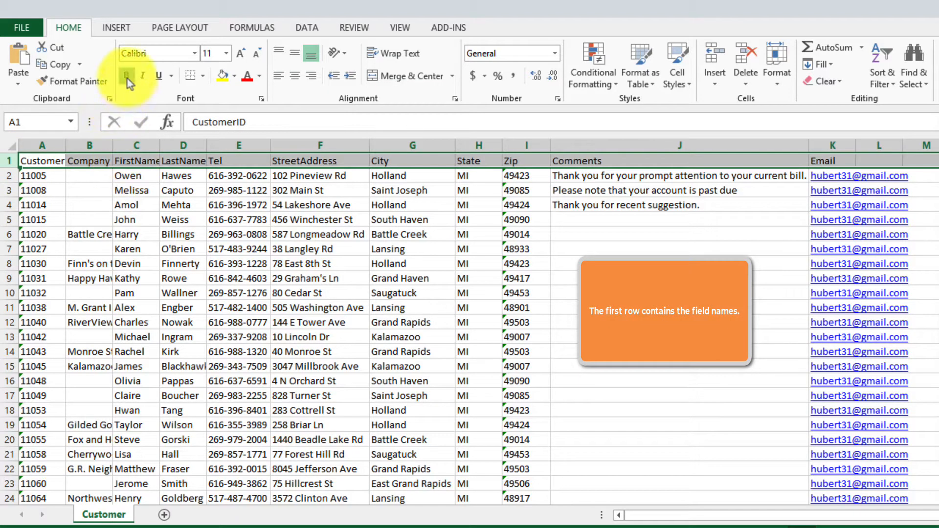
pyautogui.click(146, 189)
# - Examine the field-name headers, the Comments column and the customer records down to the end of the list
pyautogui.click(140, 161)
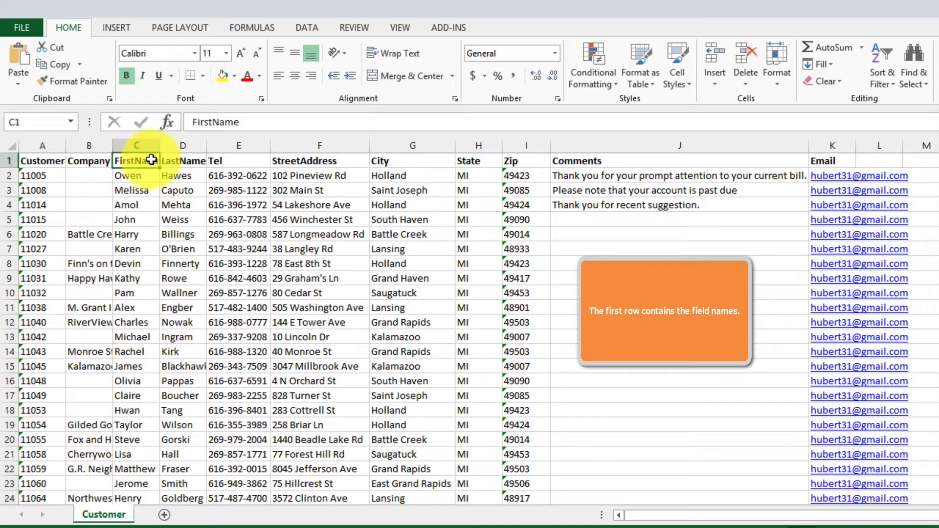
pyautogui.click(178, 161)
pyautogui.click(179, 205)
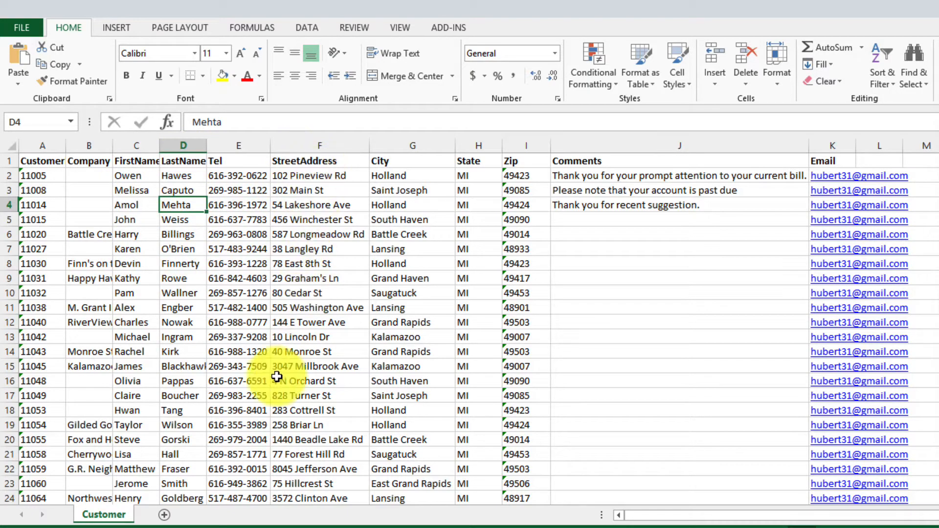
pyautogui.click(226, 161)
pyautogui.click(177, 160)
pyautogui.click(137, 160)
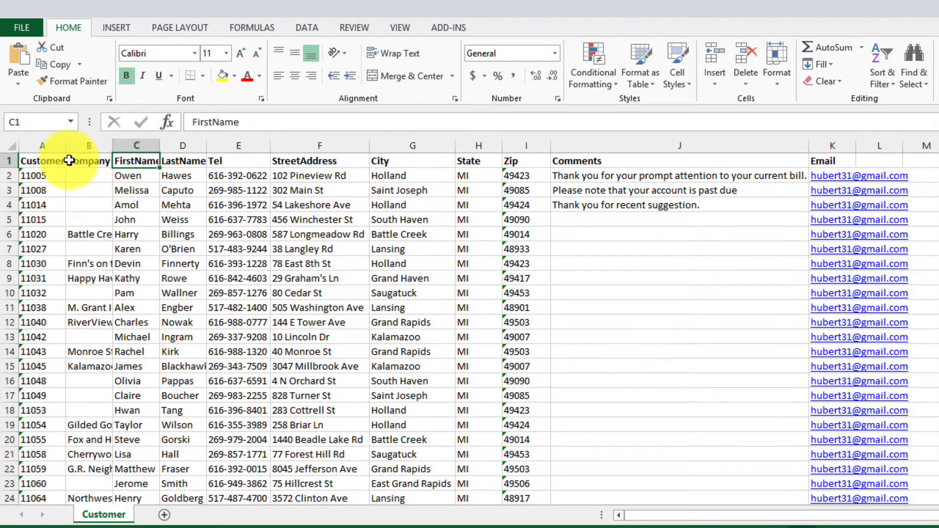
pyautogui.click(82, 160)
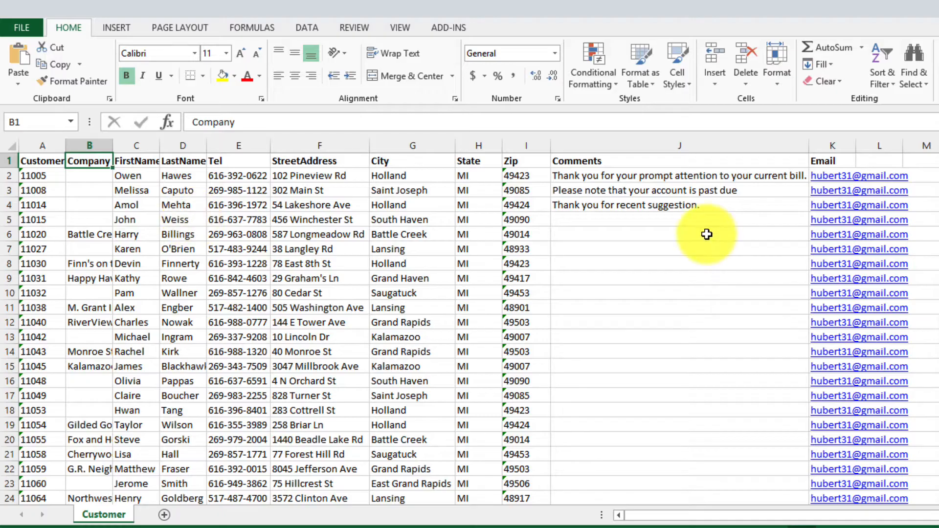
pyautogui.click(685, 235)
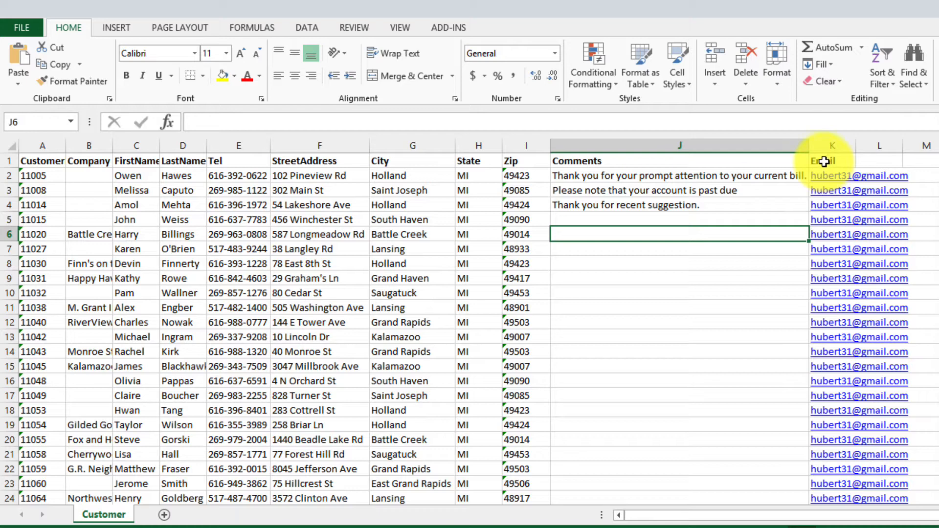
pyautogui.scroll(-4, 767, 383)
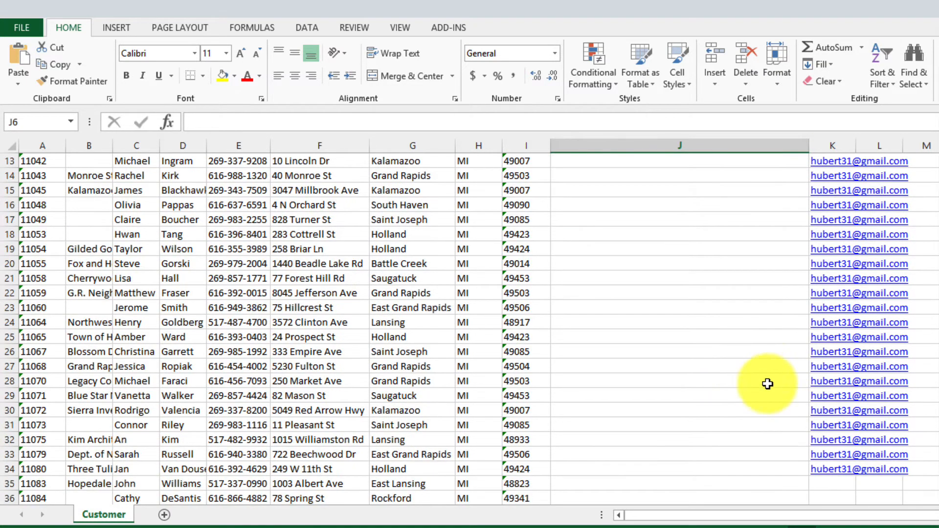
pyautogui.scroll(-4, 734, 385)
pyautogui.scroll(2, 878, 292)
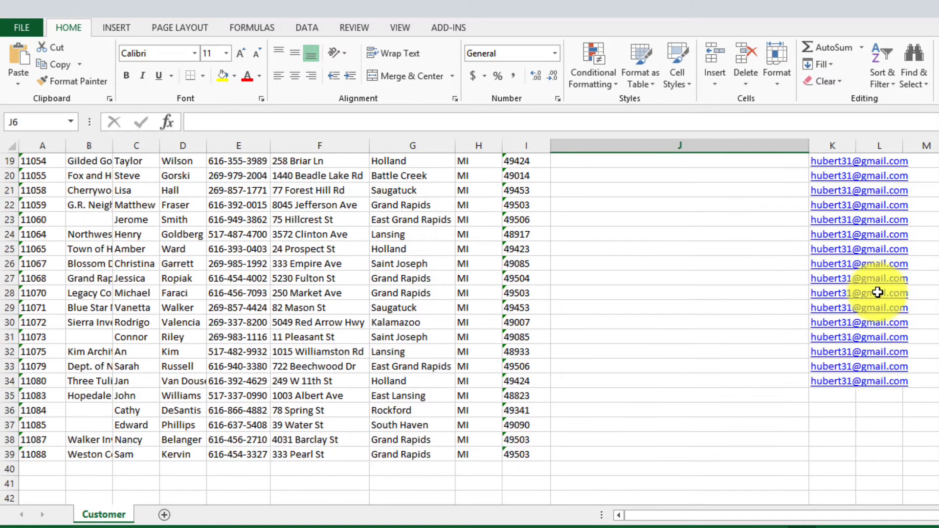
pyautogui.scroll(6, 877, 292)
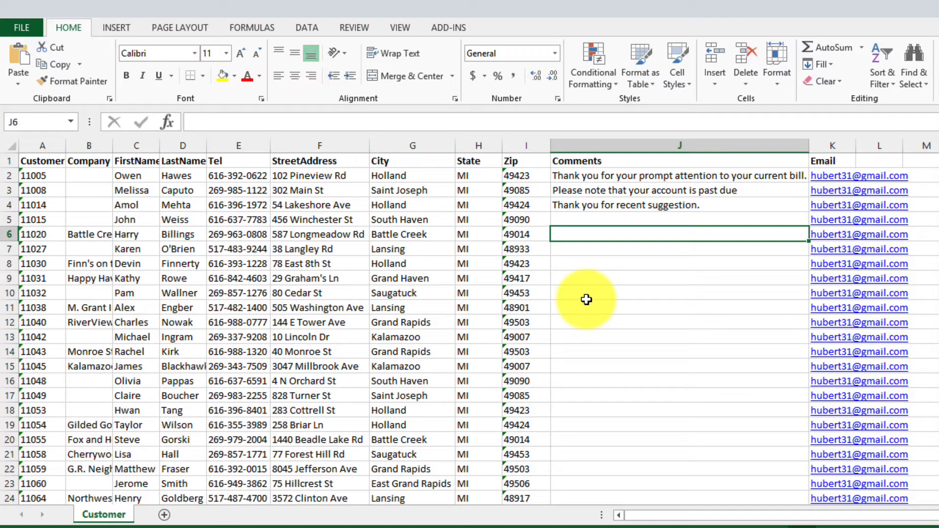
# - Close the Customer List for MailMerge.xlsx workbook and save its changes
pyautogui.click(620, 305)
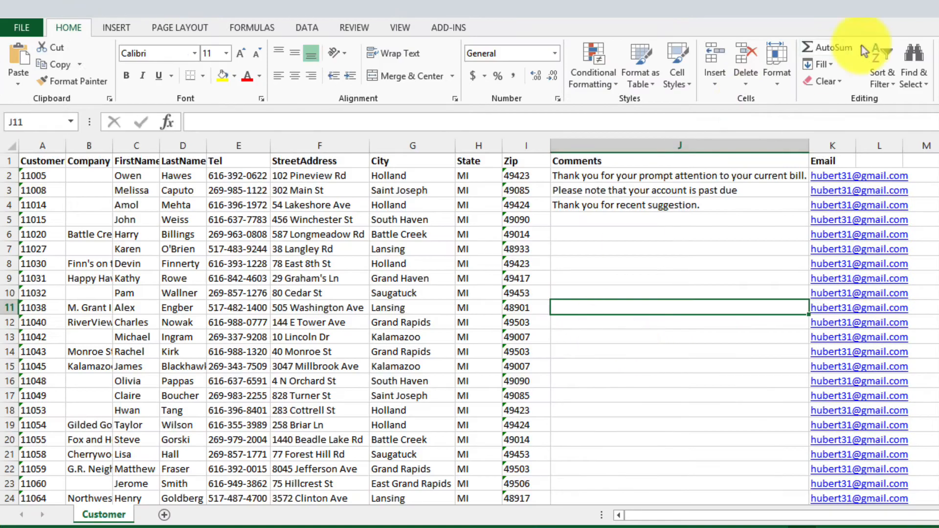
pyautogui.hotkey('alt', 'F4')
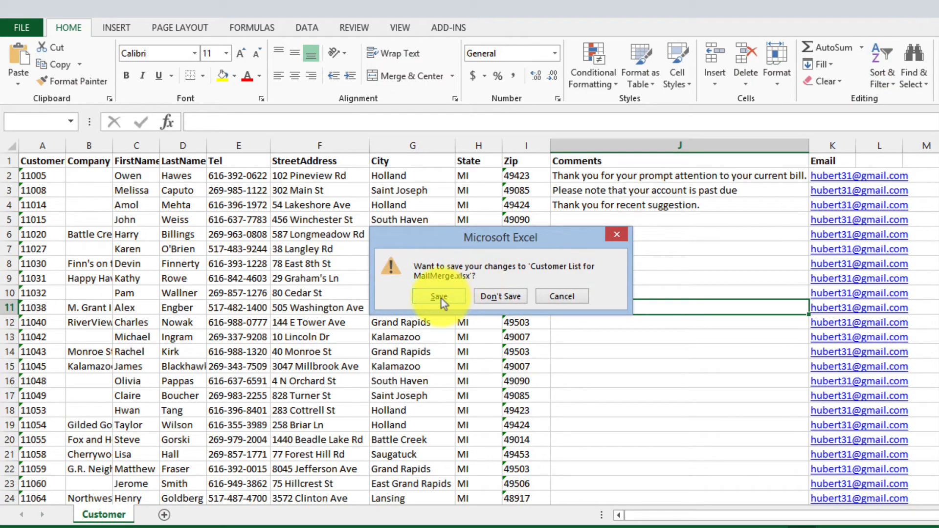
pyautogui.click(442, 296)
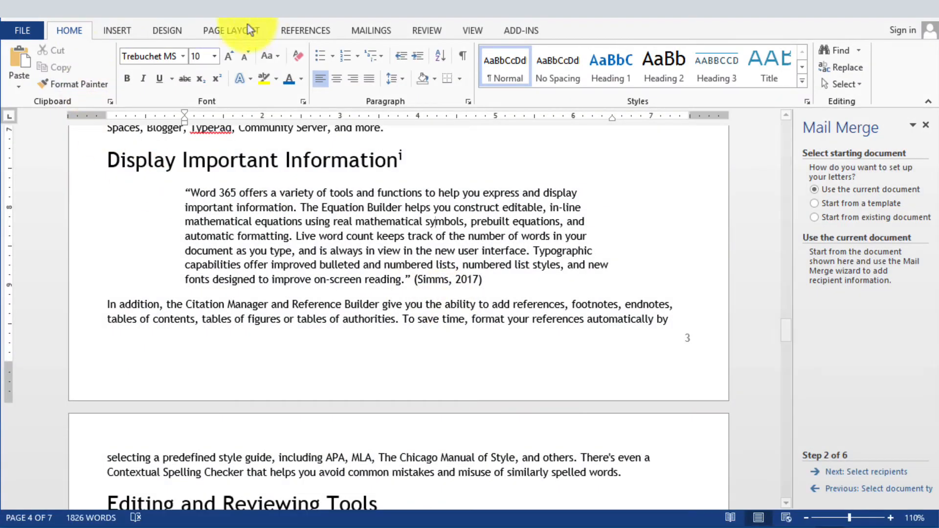
# - Create a new blank document in Word
pyautogui.click(25, 31)
pyautogui.click(28, 94)
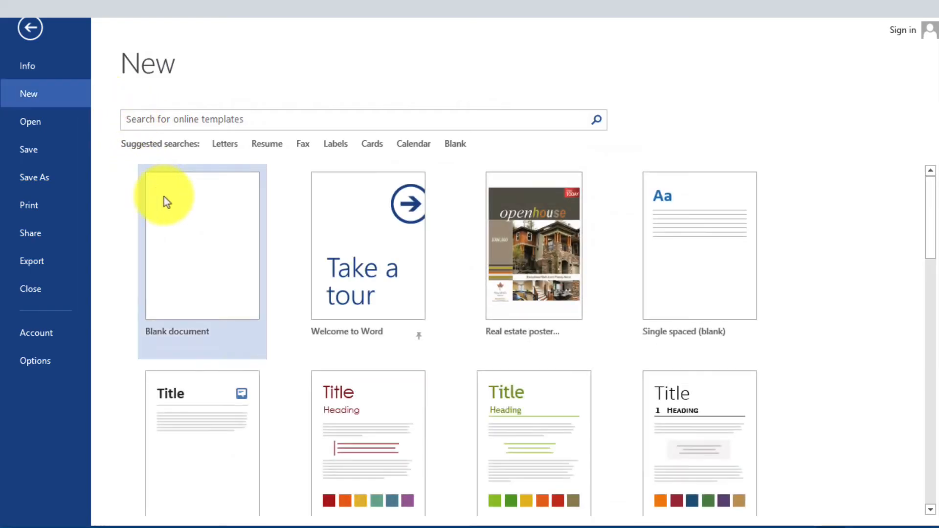
pyautogui.click(164, 198)
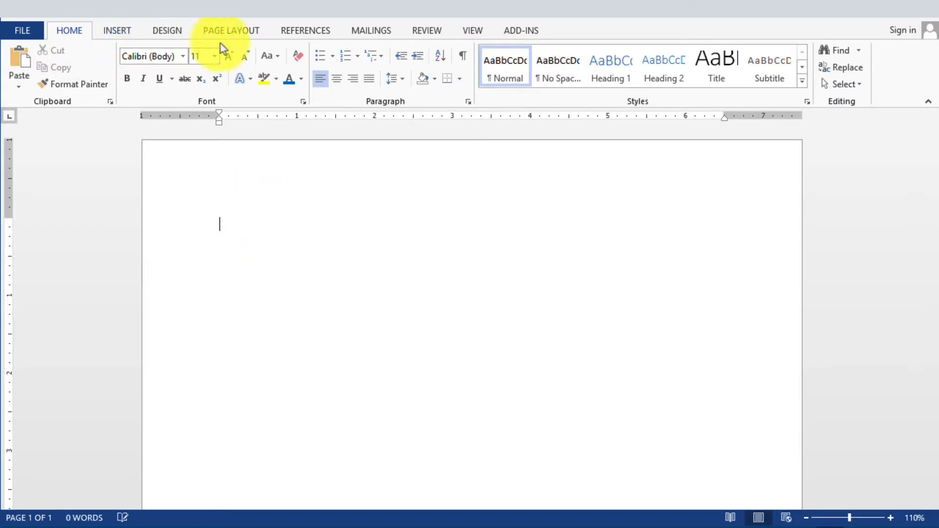
# - Start the Step-by-Step Mail Merge Wizard for e-mail messages, use the current document and proceed to recipient selection
pyautogui.click(366, 31)
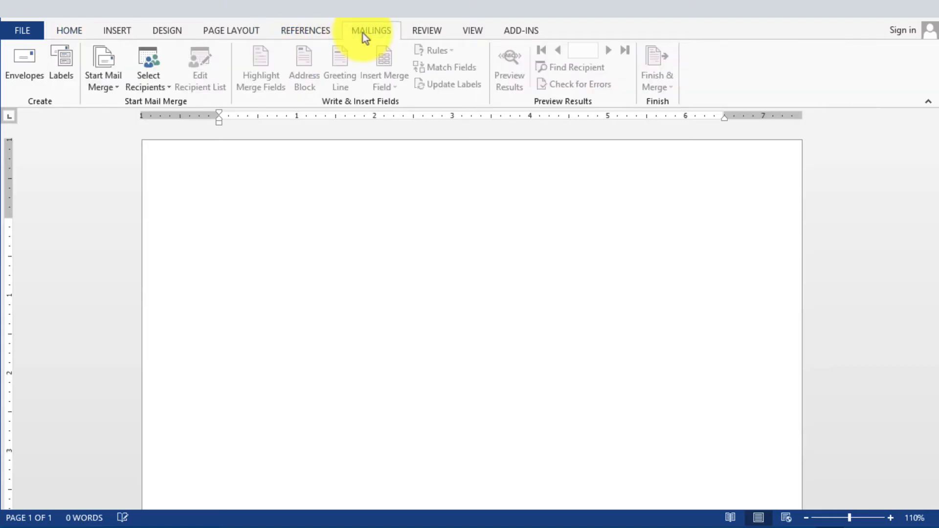
pyautogui.click(110, 90)
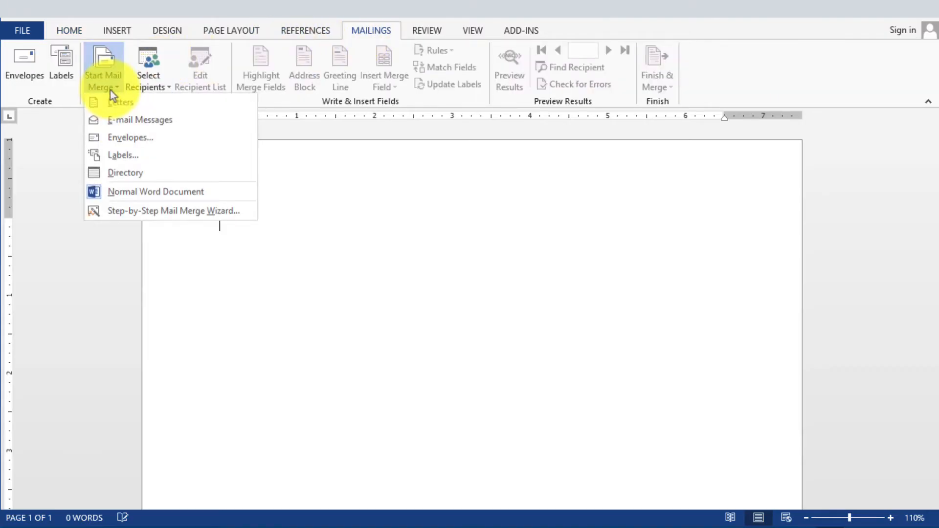
pyautogui.click(128, 218)
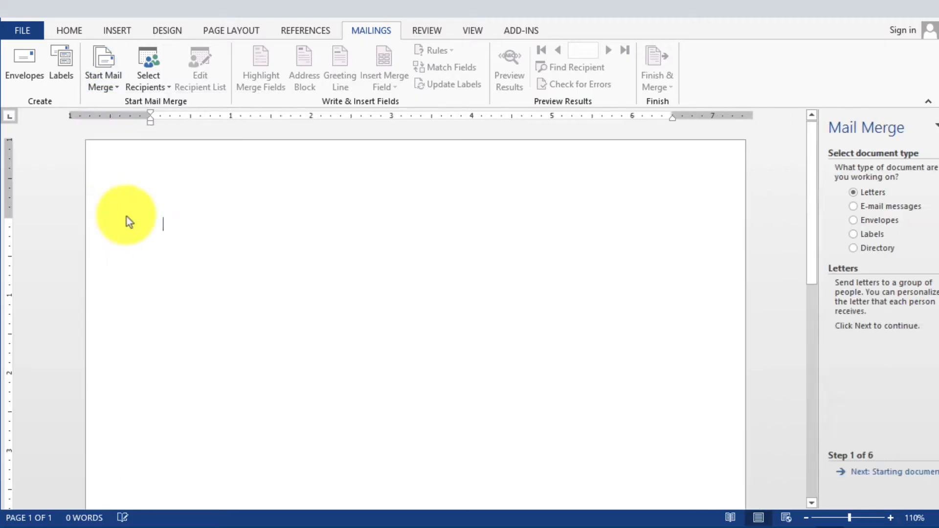
pyautogui.click(831, 207)
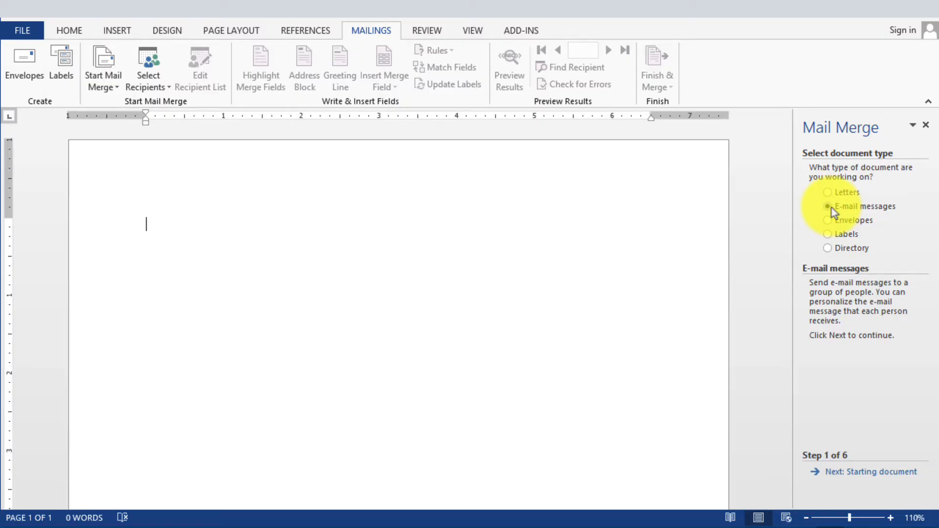
pyautogui.click(873, 473)
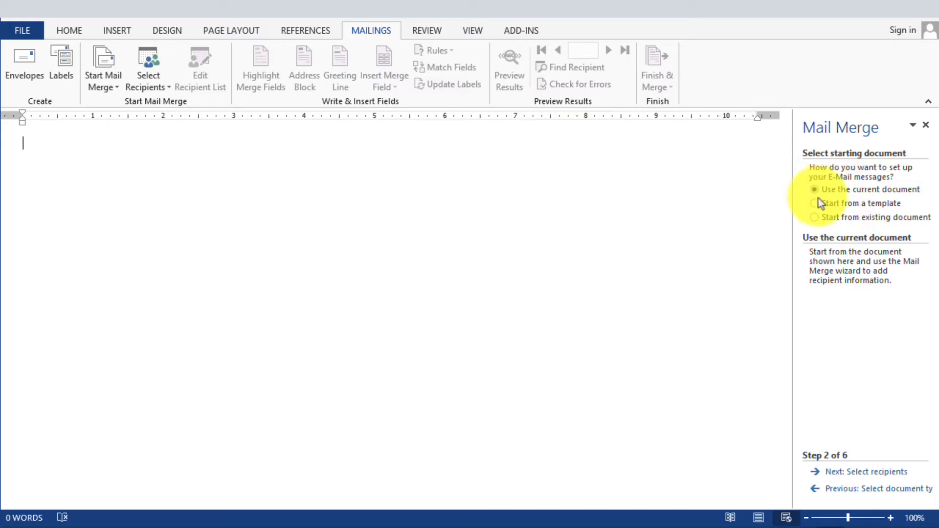
pyautogui.click(880, 473)
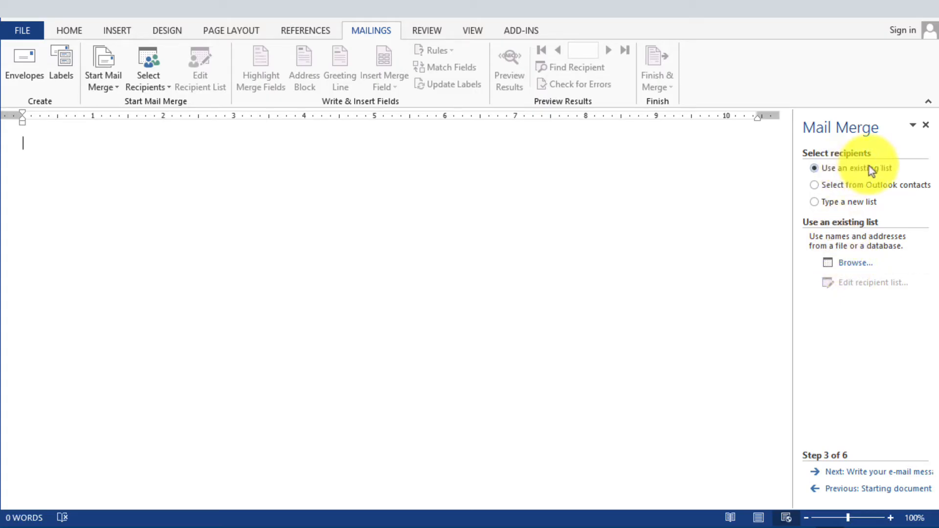
# - Load the existing Customer List for MailMerge file as the recipient list, using its Customer table with column headers and all recipients
pyautogui.click(856, 265)
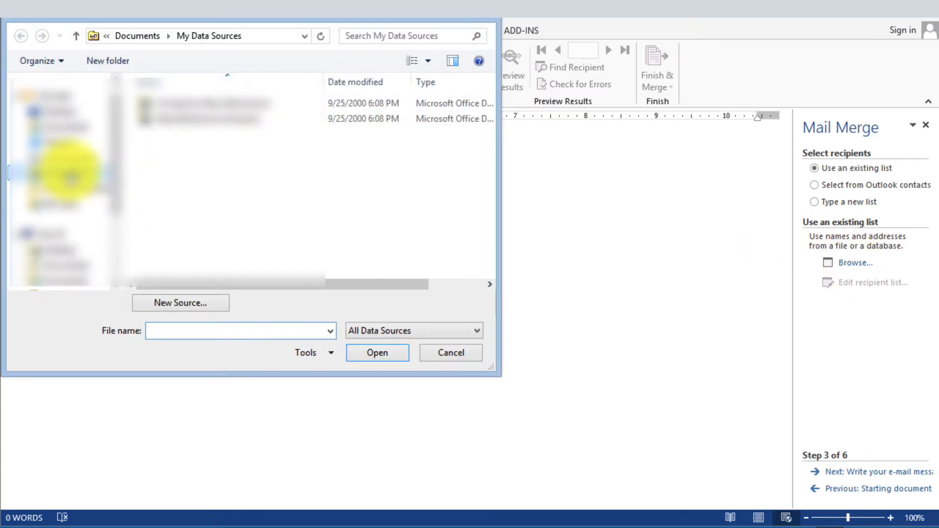
pyautogui.click(71, 173)
pyautogui.doubleClick(176, 103)
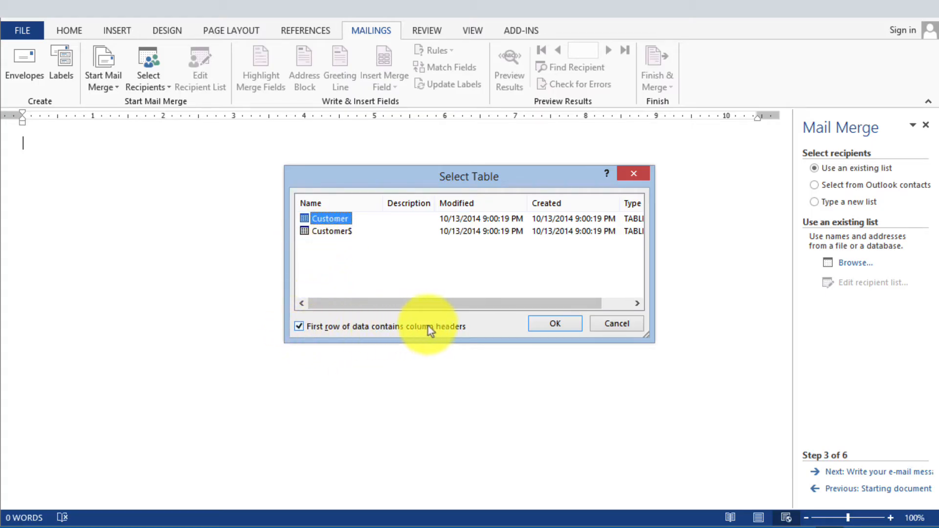
pyautogui.click(550, 326)
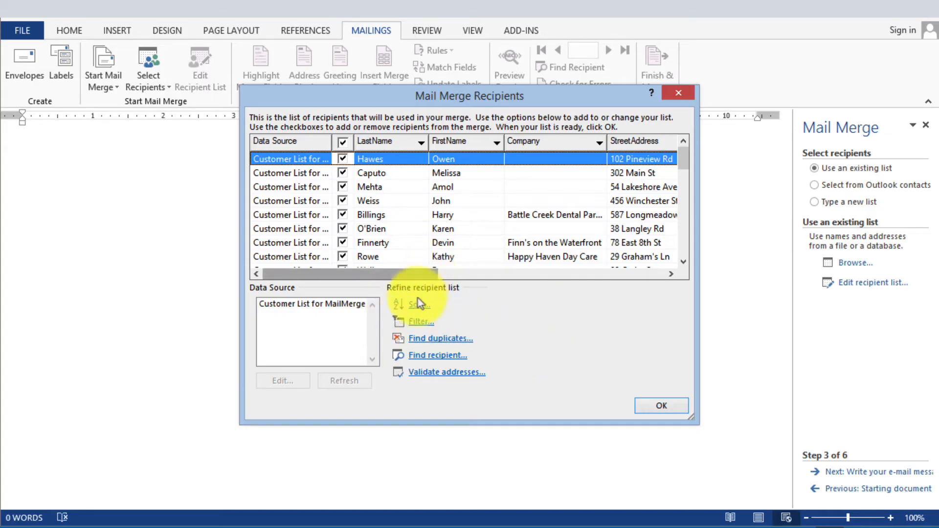
pyautogui.click(672, 408)
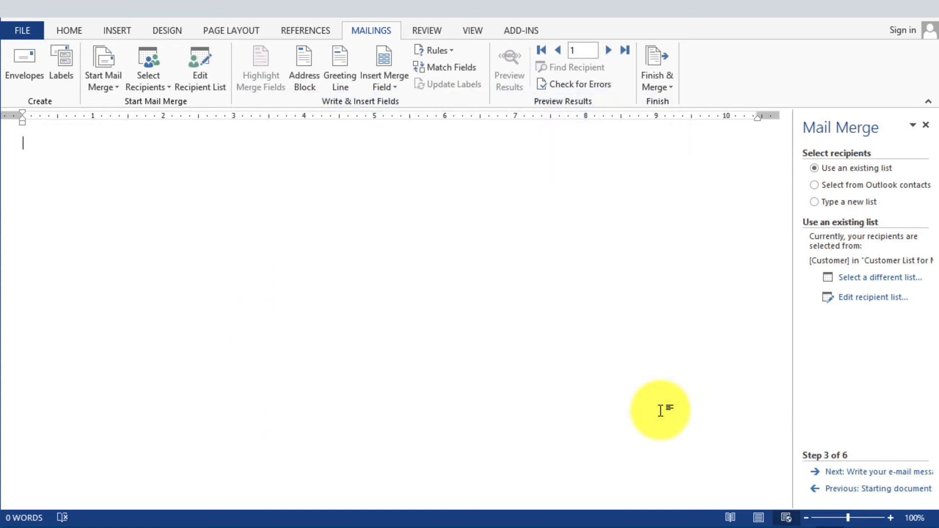
# - Proceed to writing the e-mail message and enter the greeting "Dear «FirstName»," using the FirstName merge field
pyautogui.click(876, 479)
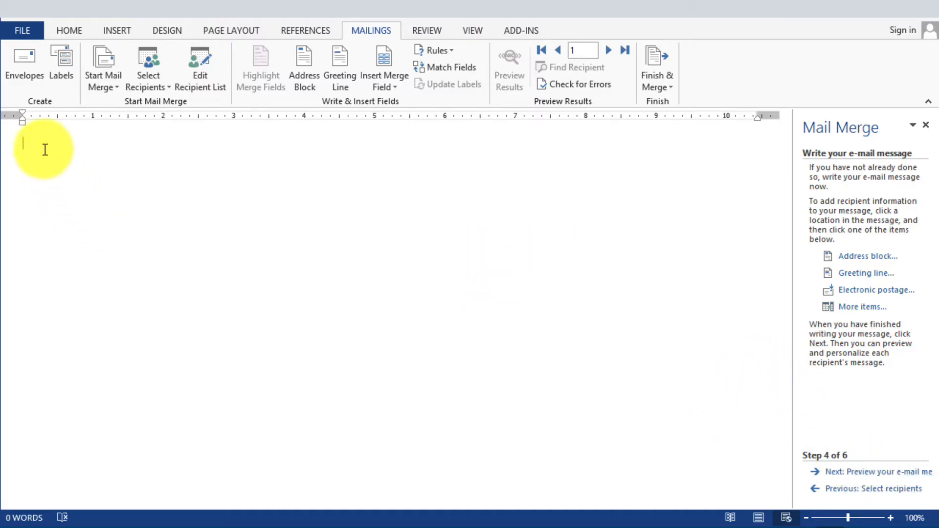
pyautogui.write('Dear')
pyautogui.click(392, 92)
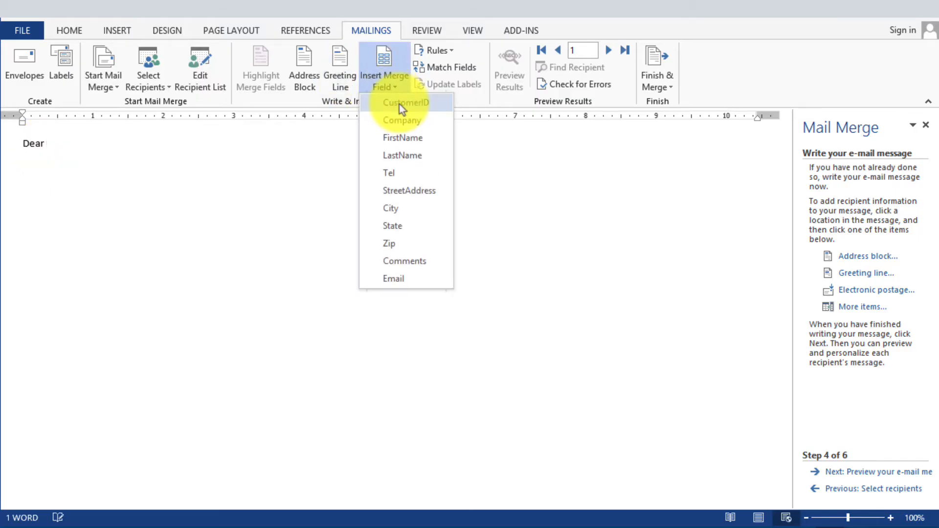
pyautogui.click(402, 137)
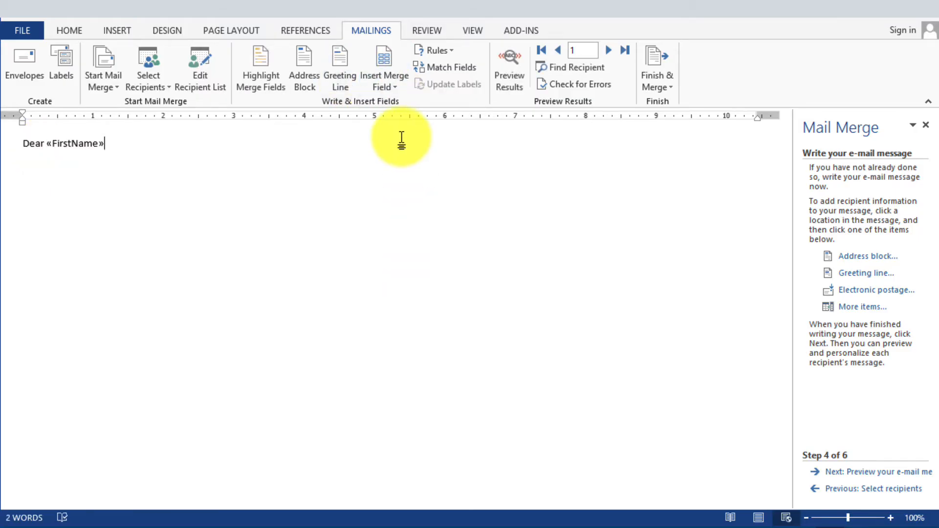
pyautogui.write(',')
# - Below the greeting, add "Thank you for your recent purchase order number: «CustomerID»." followed by the Comments merge field
pyautogui.press('Return')
pyautogui.press('Return')
pyautogui.write('Thank you for your recent purchase order number:')
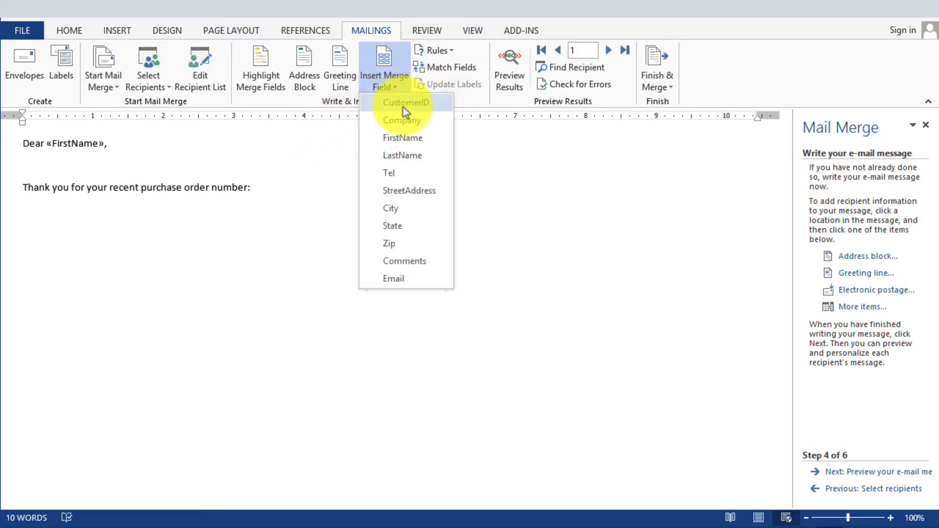
pyautogui.click(407, 105)
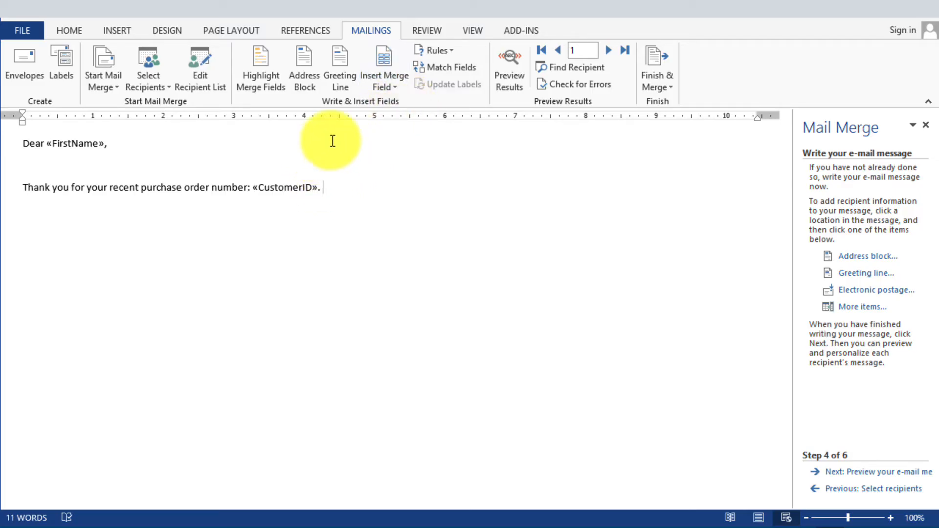
pyautogui.click(380, 92)
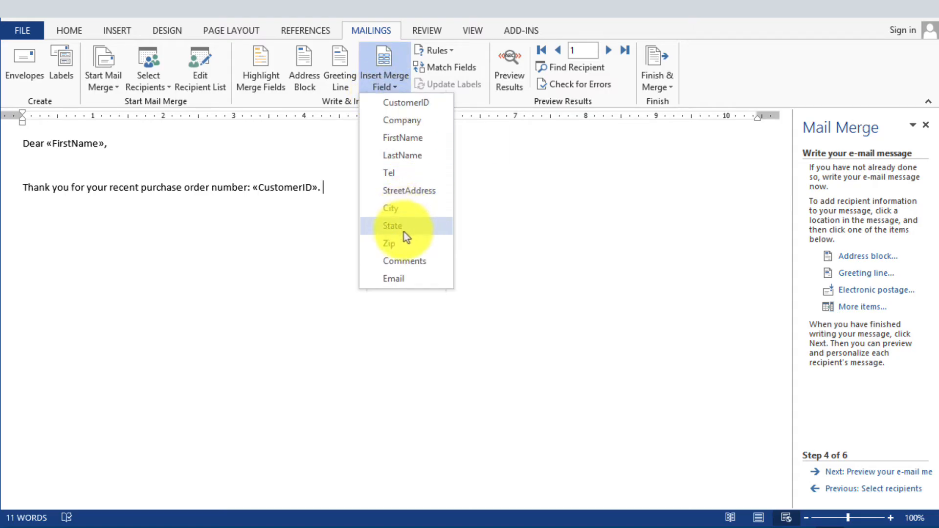
pyautogui.click(414, 261)
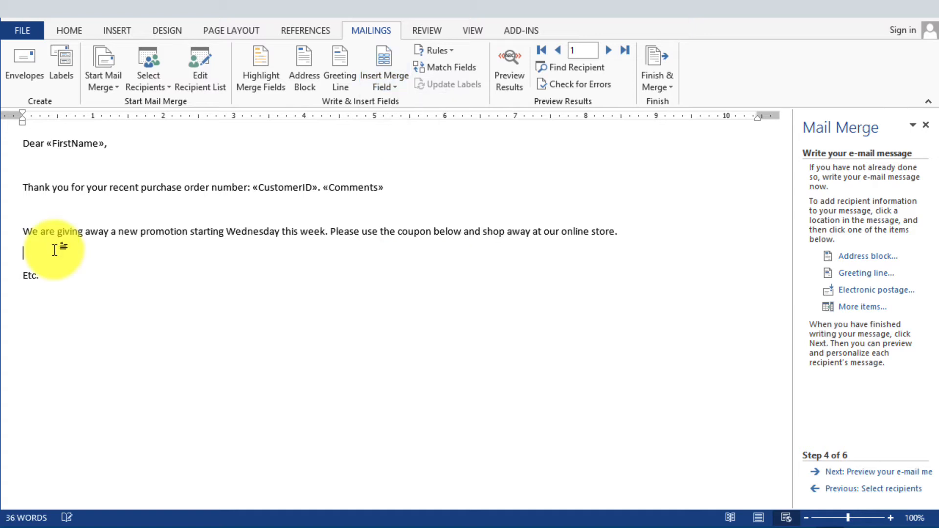
# - Insert an online coupon picture below the promotion paragraph, using a Bing image search for "coupons"
pyautogui.click(108, 34)
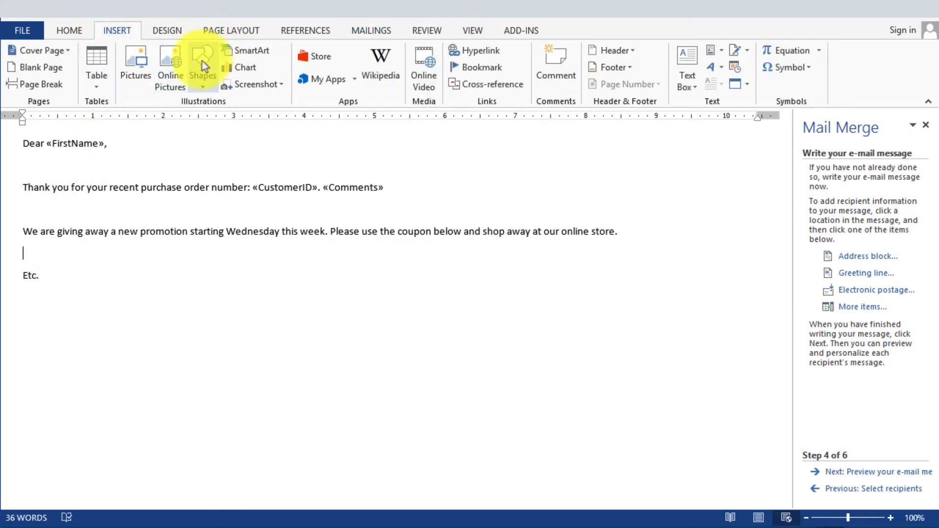
pyautogui.click(168, 76)
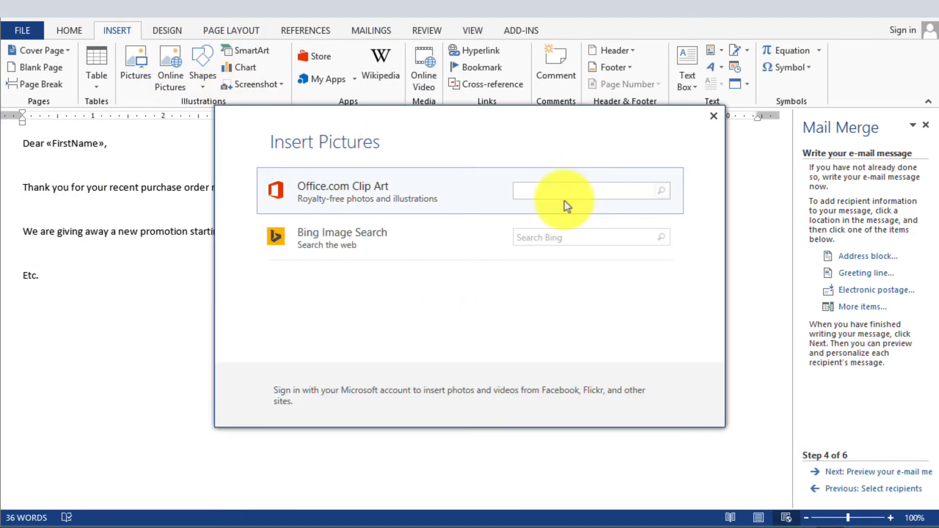
pyautogui.click(547, 231)
pyautogui.write('coupo')
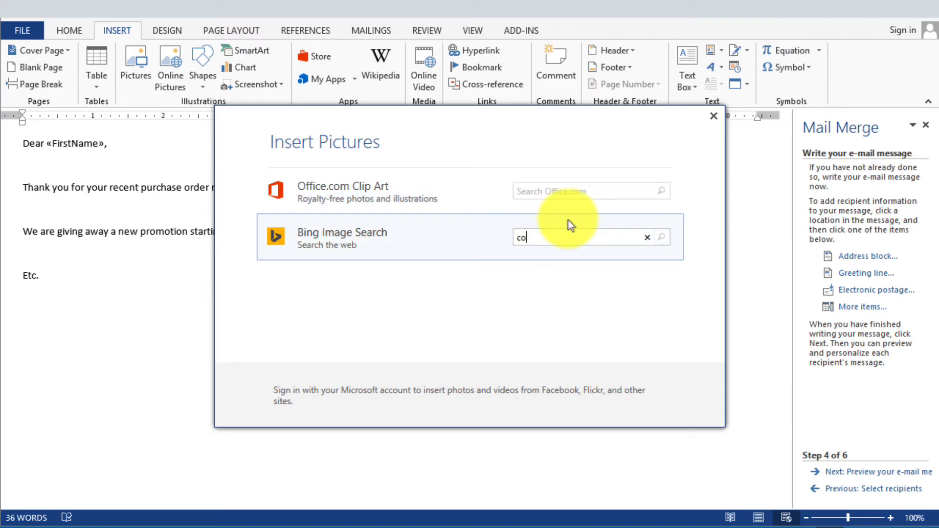
pyautogui.write('ns')
pyautogui.press('Return')
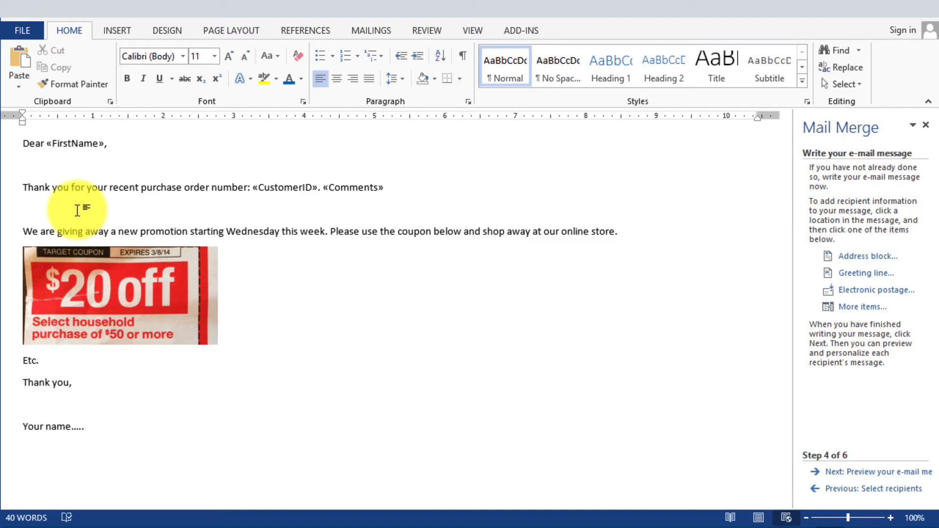
# - Remove the blank lines between the greeting, the thank-you sentence and the promotion paragraph
pyautogui.click(77, 210)
pyautogui.press('BackSpace')
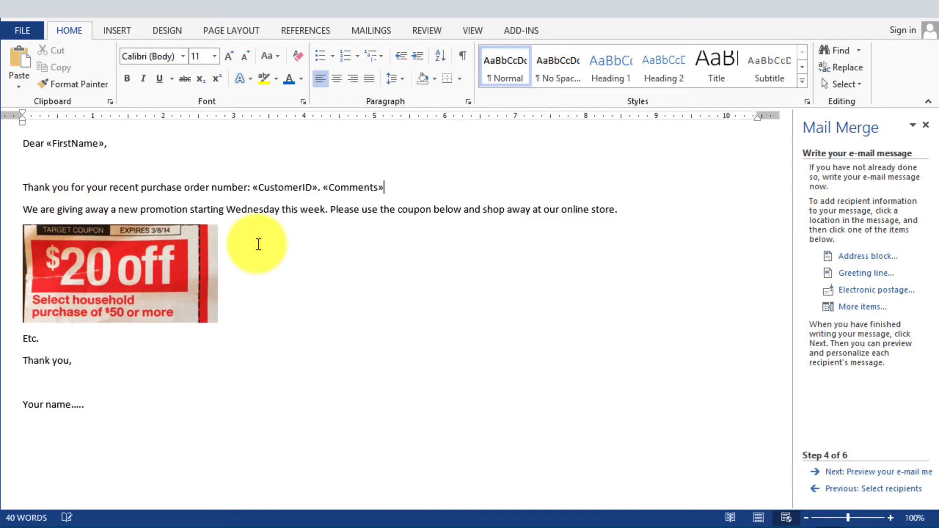
pyautogui.click(78, 169)
pyautogui.press('BackSpace')
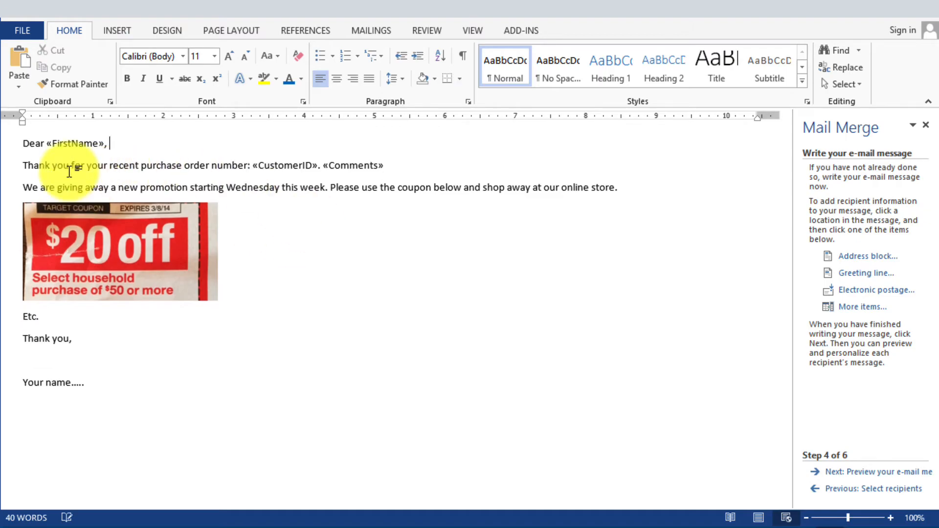
pyautogui.click(287, 256)
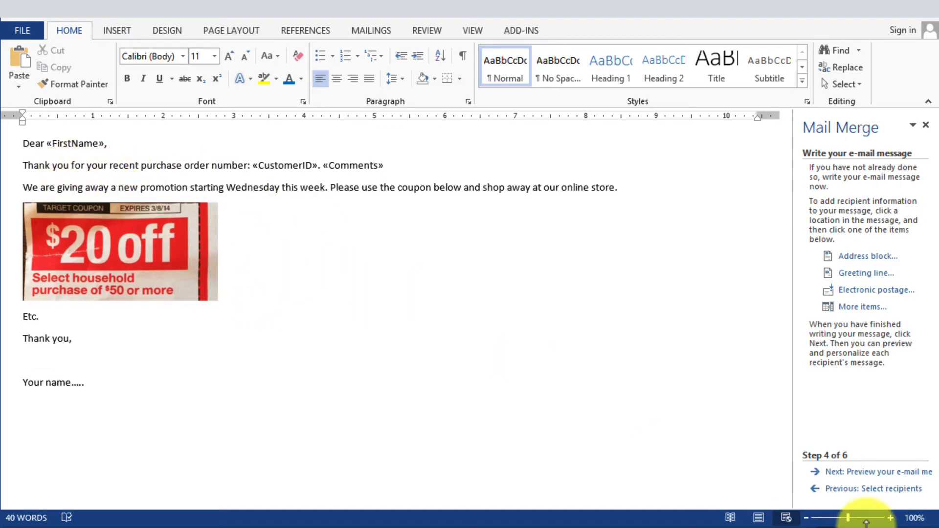
# - Proceed to previewing the e-mail messages and examine the merged name, order number and comment for successive recipients up to recipient 16
pyautogui.click(887, 476)
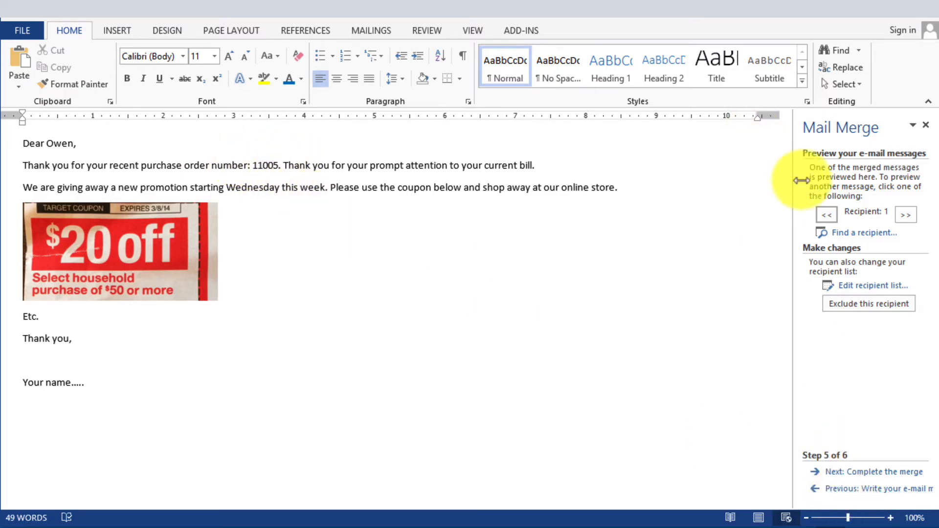
pyautogui.click(902, 216)
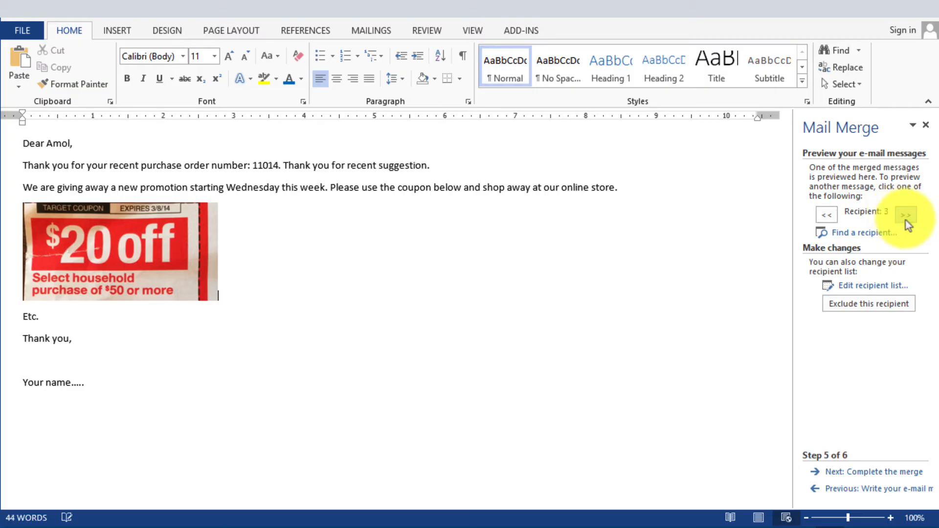
pyautogui.click(906, 218)
pyautogui.click(906, 218)
pyautogui.click(905, 217)
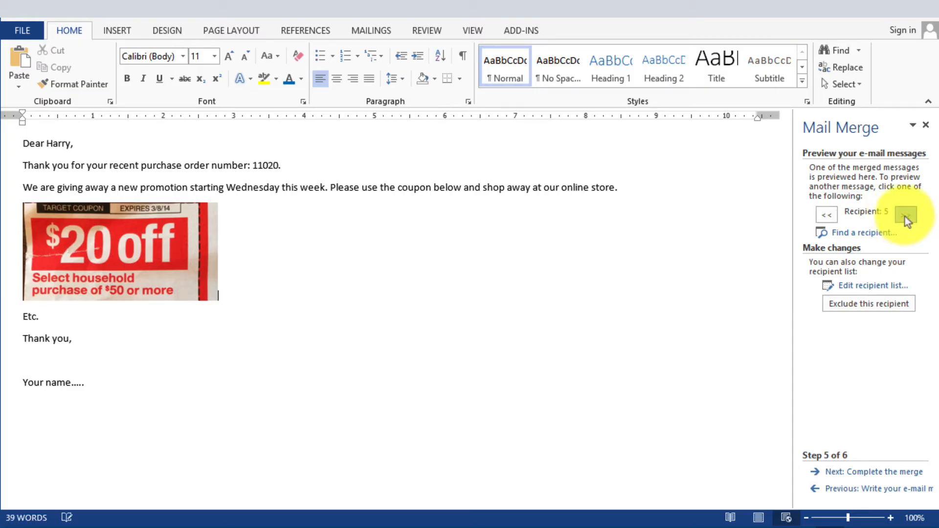
pyautogui.click(905, 217)
pyautogui.click(904, 216)
pyautogui.click(904, 217)
pyautogui.click(904, 216)
pyautogui.click(904, 216)
pyautogui.click(904, 216)
pyautogui.click(904, 216)
pyautogui.click(904, 216)
pyautogui.click(905, 216)
pyautogui.click(904, 216)
pyautogui.click(904, 216)
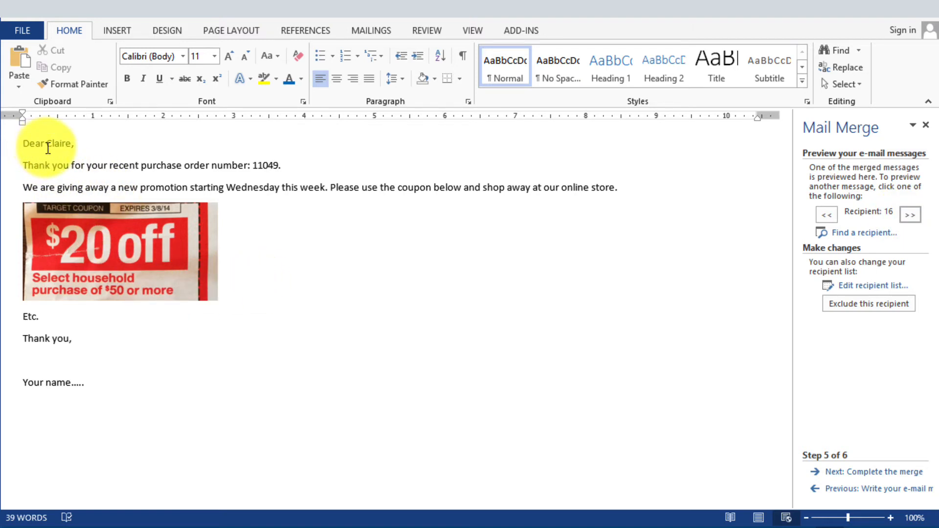
pyautogui.click(270, 163)
pyautogui.click(304, 187)
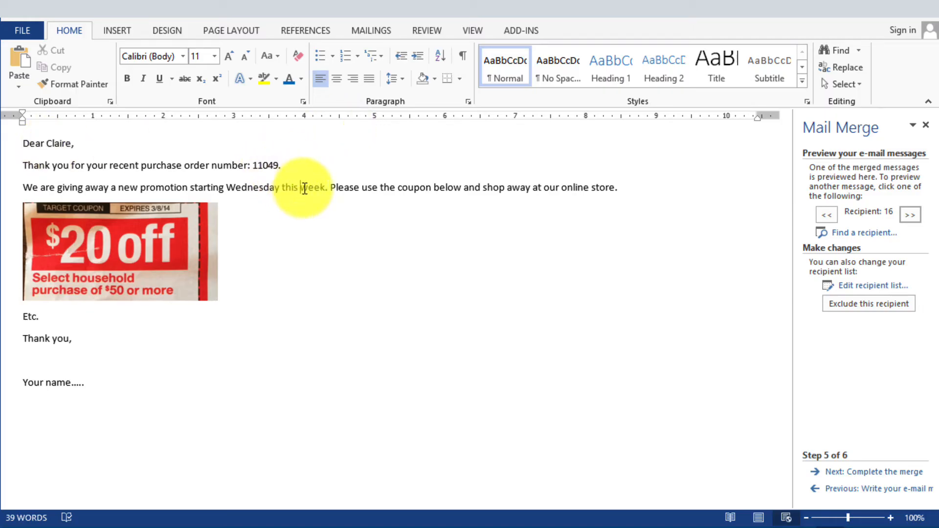
# - Try to merge all records to e-mail, using the Email field, the subject line "New promotion at ....." and HTML format
pyautogui.click(896, 472)
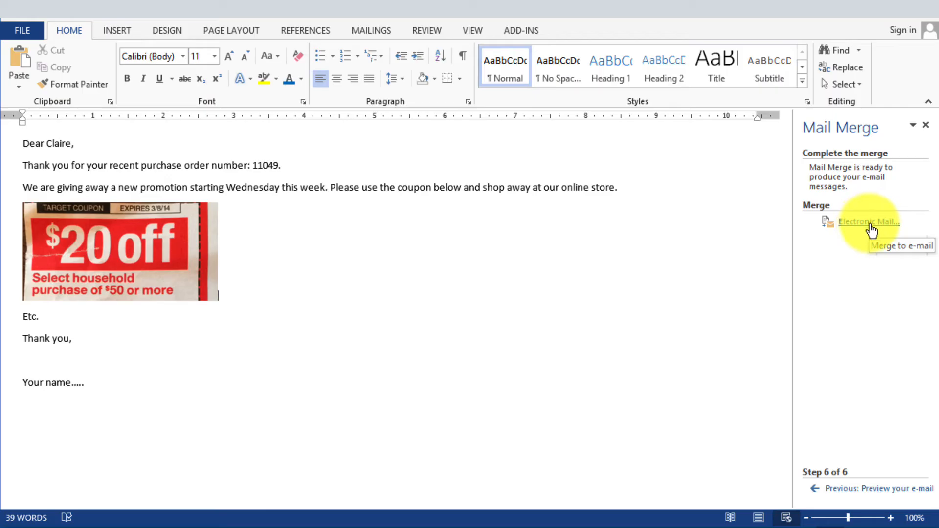
pyautogui.click(871, 222)
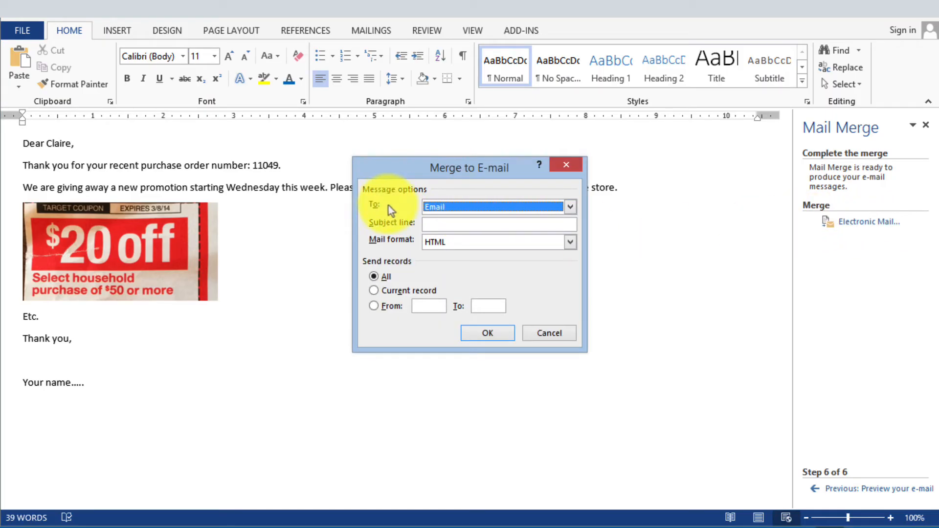
pyautogui.click(437, 210)
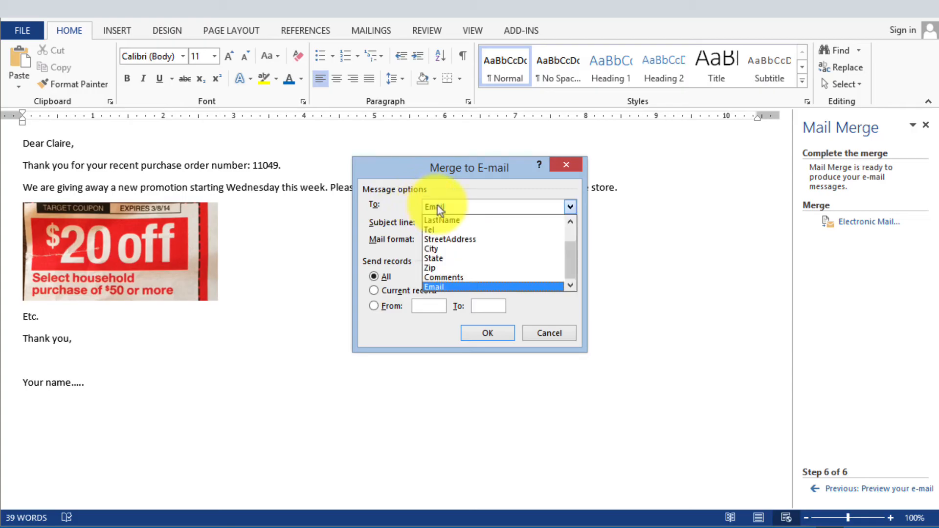
pyautogui.click(439, 288)
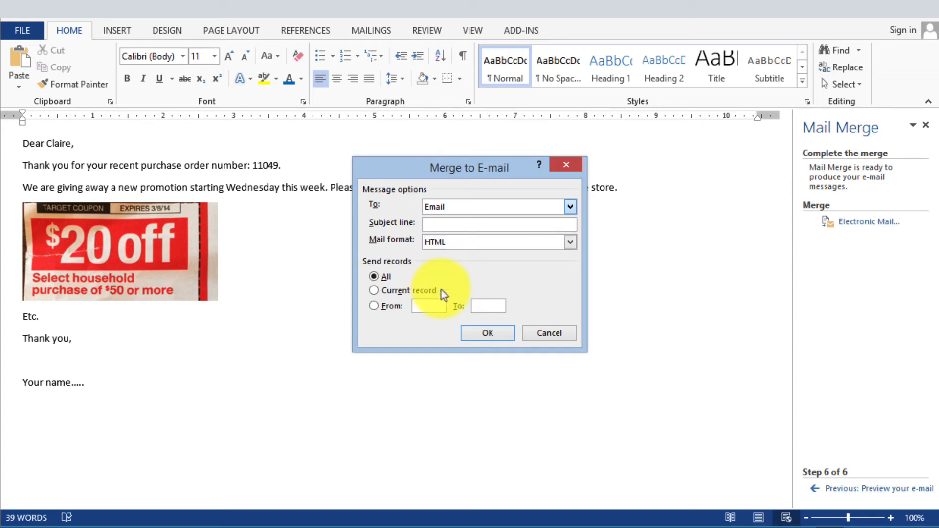
pyautogui.click(452, 223)
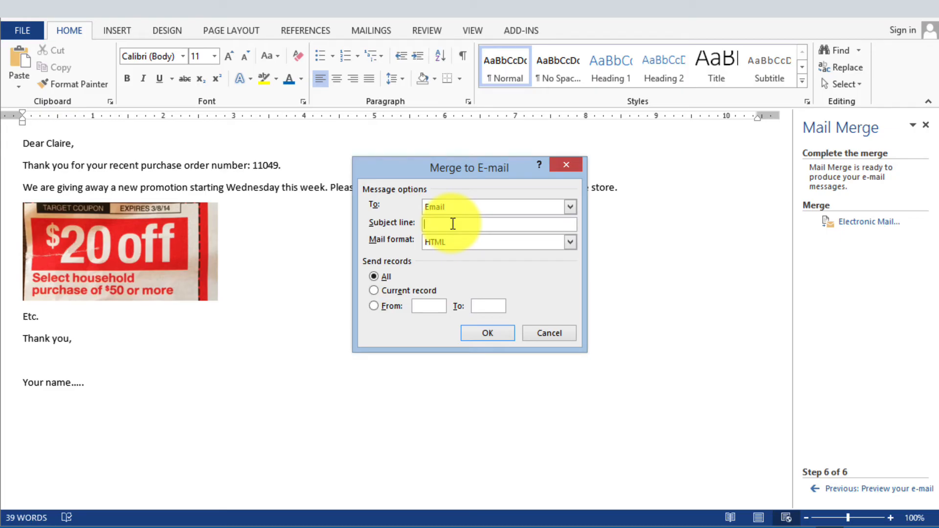
pyautogui.write('New promotion at .....')
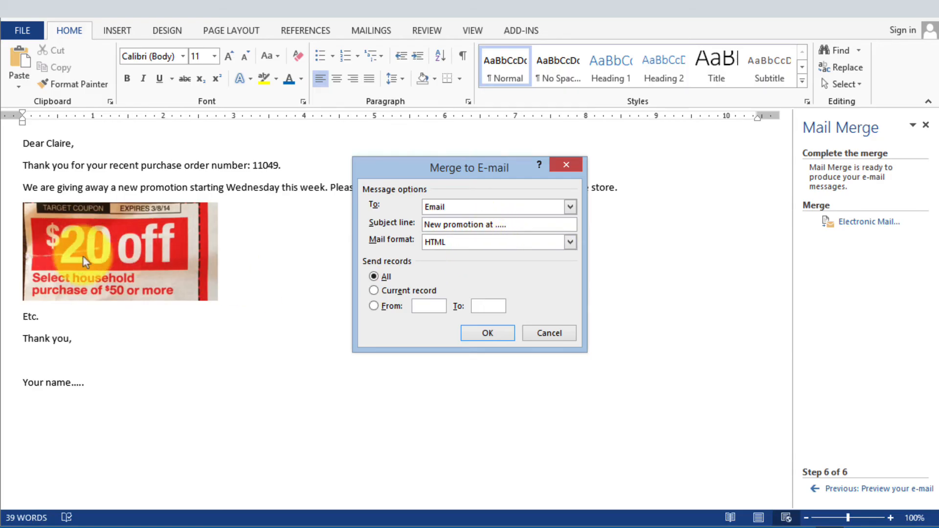
pyautogui.click(444, 244)
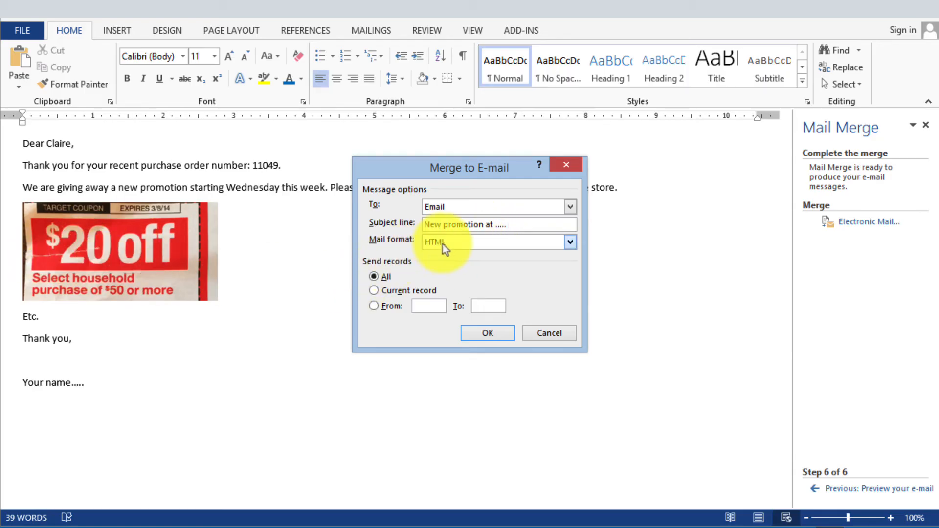
pyautogui.click(443, 244)
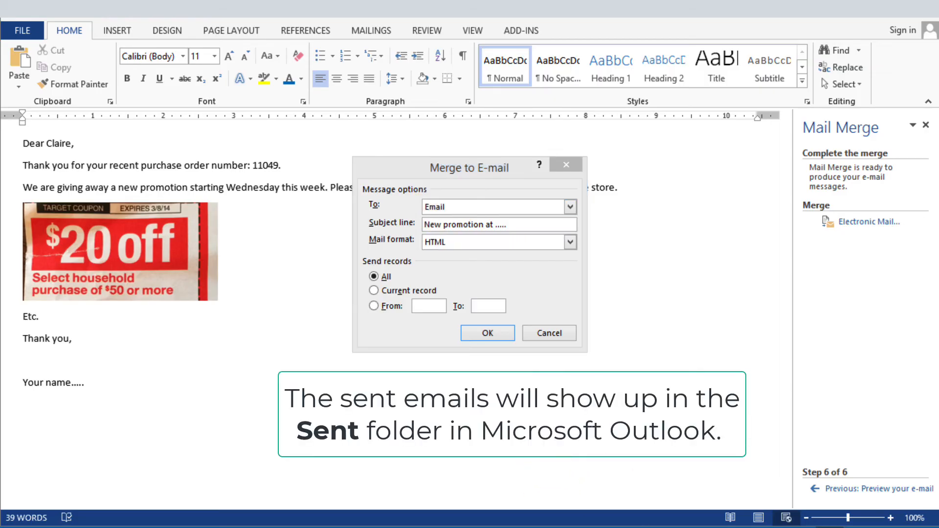
pyautogui.click(490, 334)
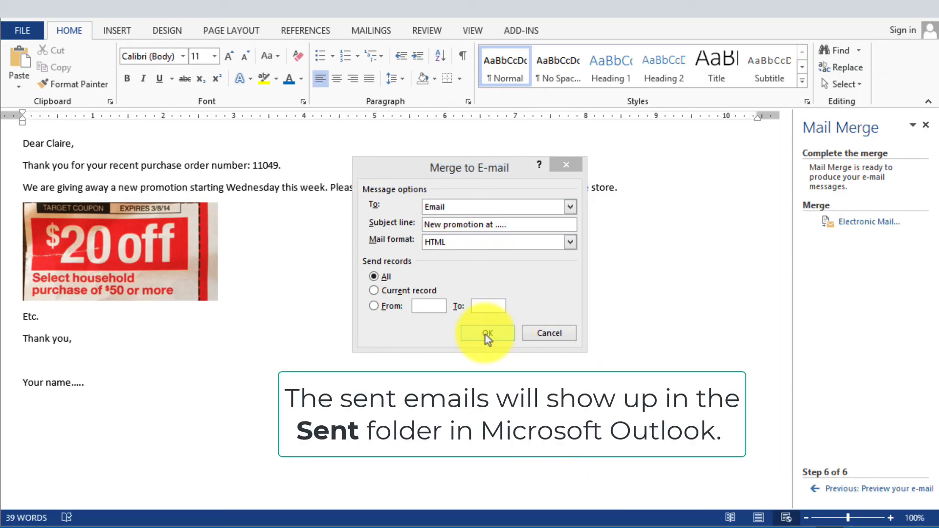
pyautogui.click(552, 337)
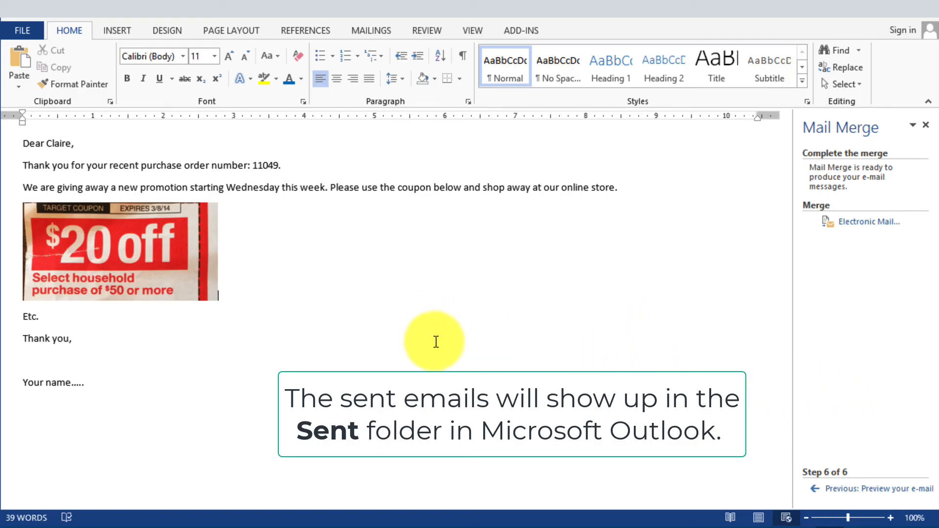
pyautogui.click(453, 352)
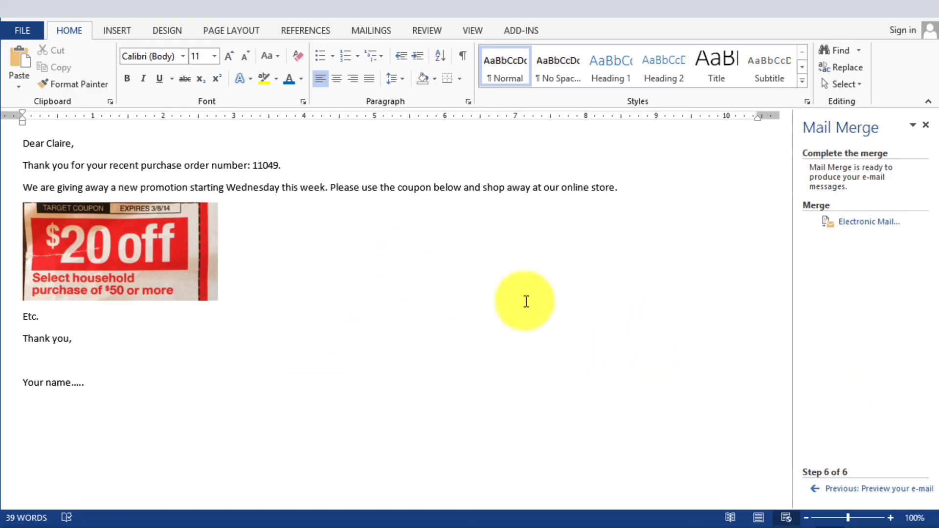
# - Return to the stage for writing the e-mail message and save the document as Sample email
pyautogui.click(847, 490)
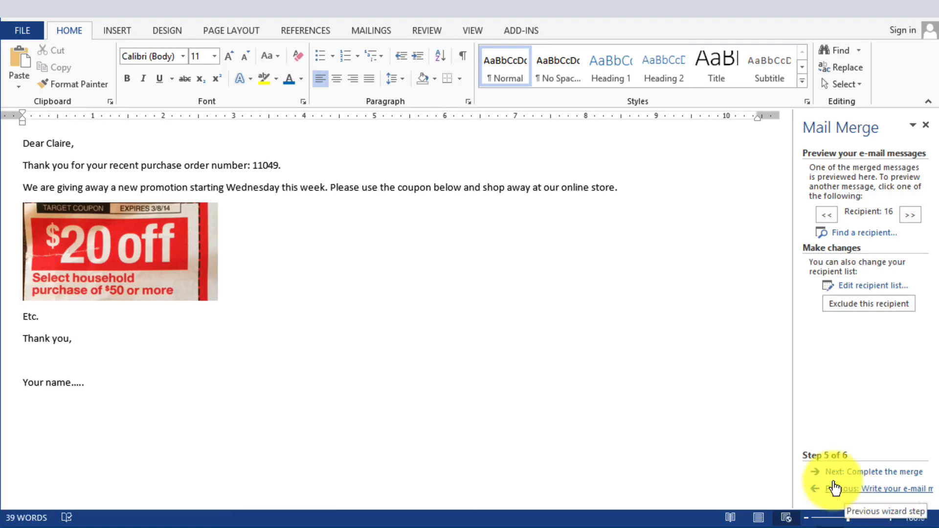
pyautogui.click(834, 488)
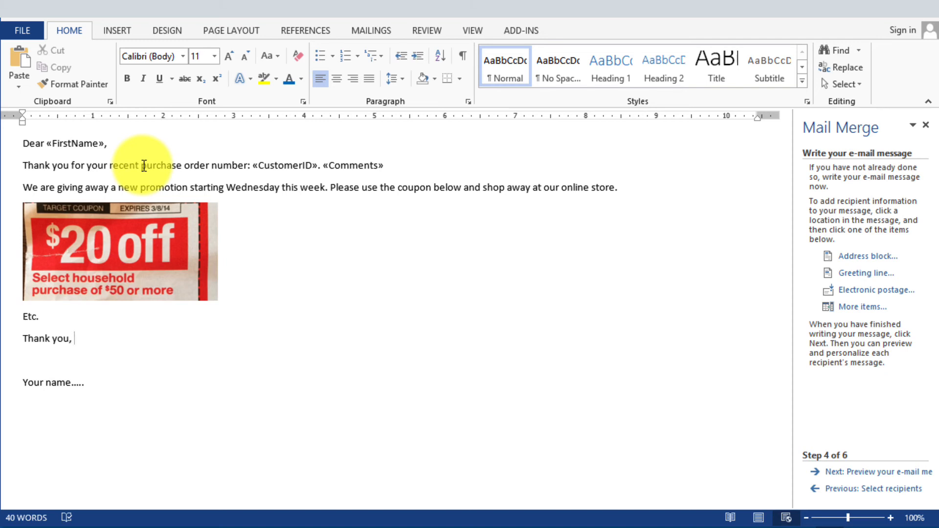
pyautogui.click(111, 144)
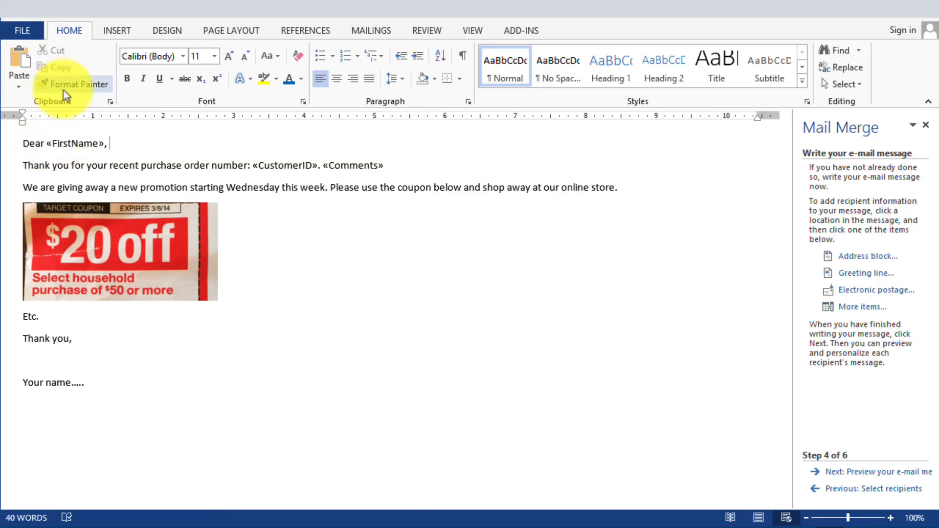
pyautogui.click(60, 143)
pyautogui.hotkey('ctrl', 's')
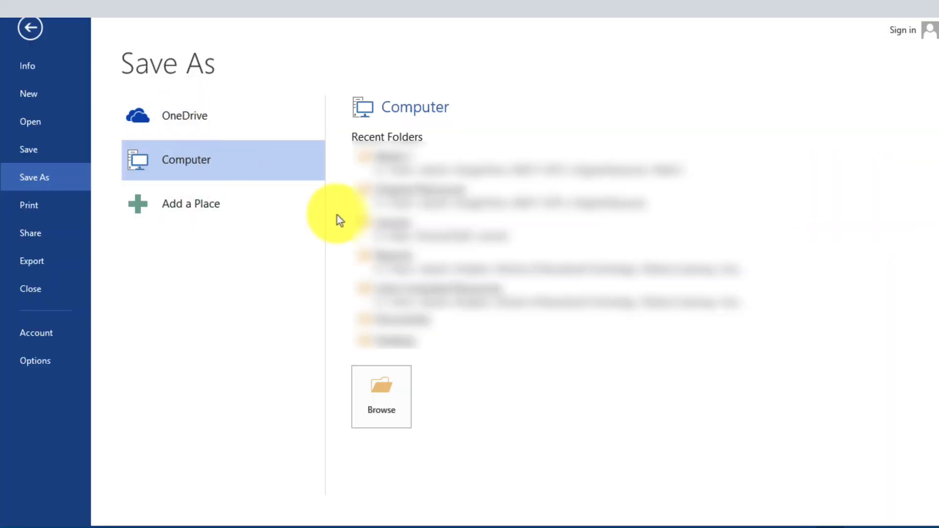
pyautogui.click(155, 145)
pyautogui.click(403, 370)
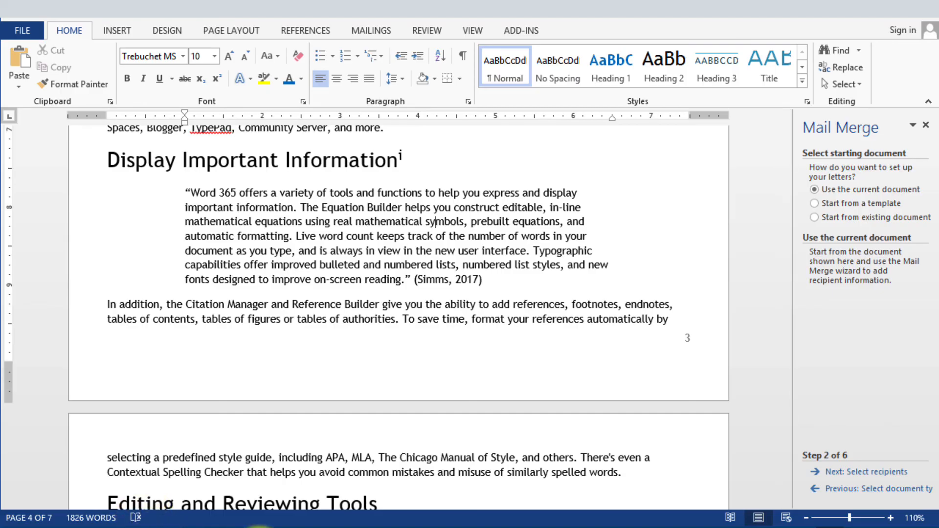
# - Reopen the recent Sample email document and allow it to load its data from the Customer table
pyautogui.moveTo(278, 527)
pyautogui.click(200, 469)
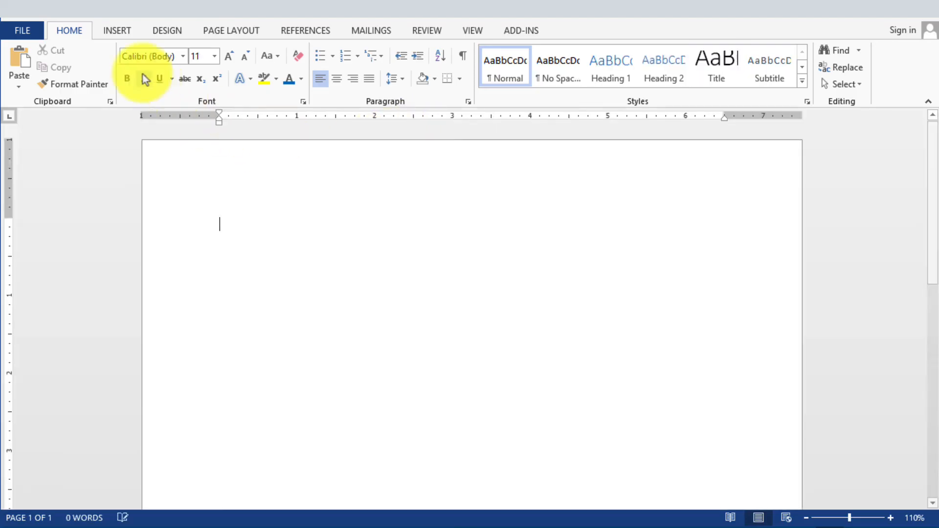
pyautogui.click(22, 30)
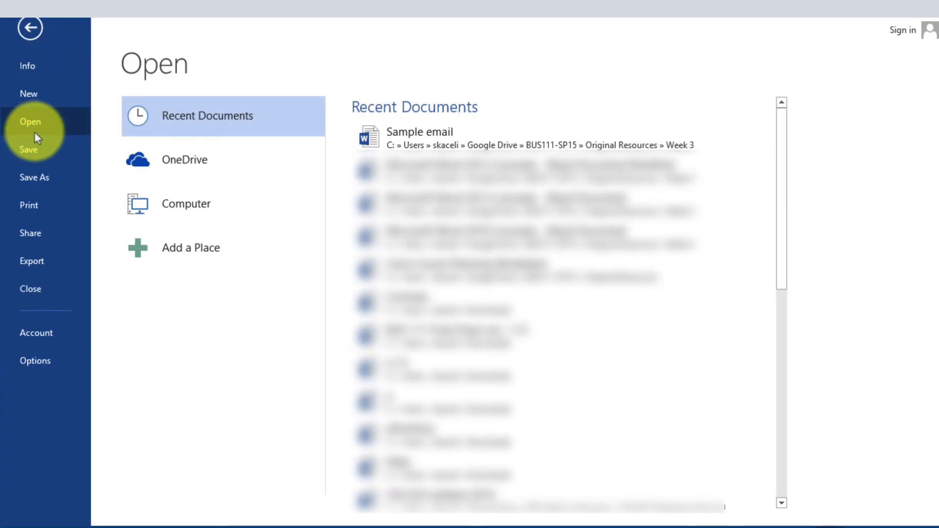
pyautogui.click(432, 135)
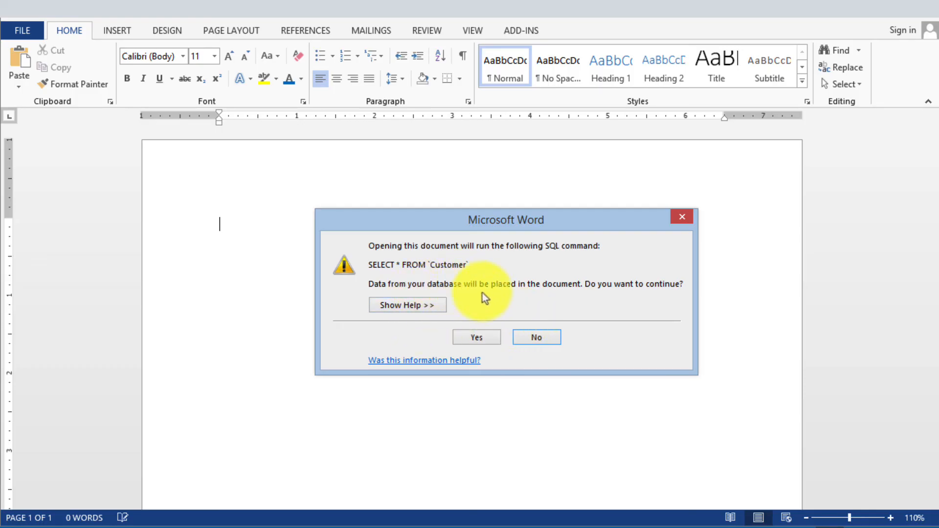
pyautogui.click(490, 340)
pyautogui.click(413, 215)
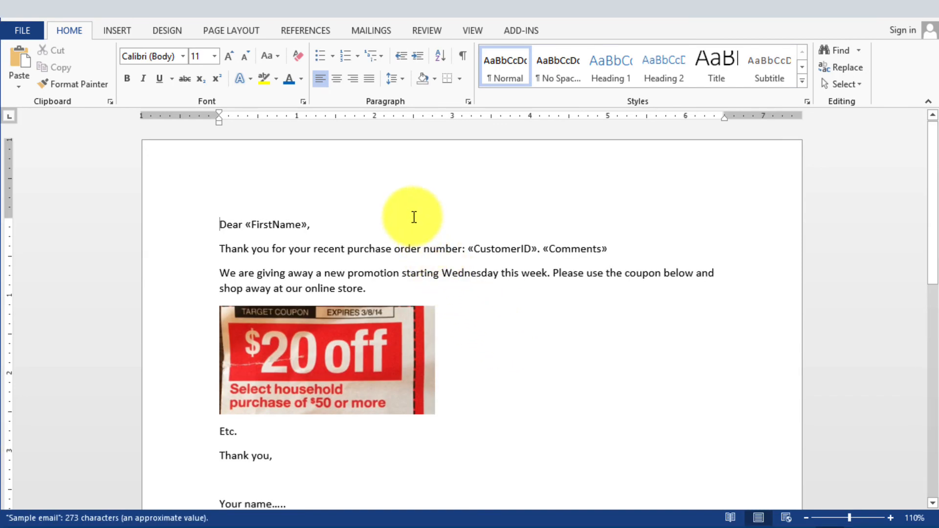
# - Resume the Step-by-Step Mail Merge Wizard with the existing recipient list and proceed to previewing the e-mail messages
pyautogui.click(371, 30)
pyautogui.click(102, 69)
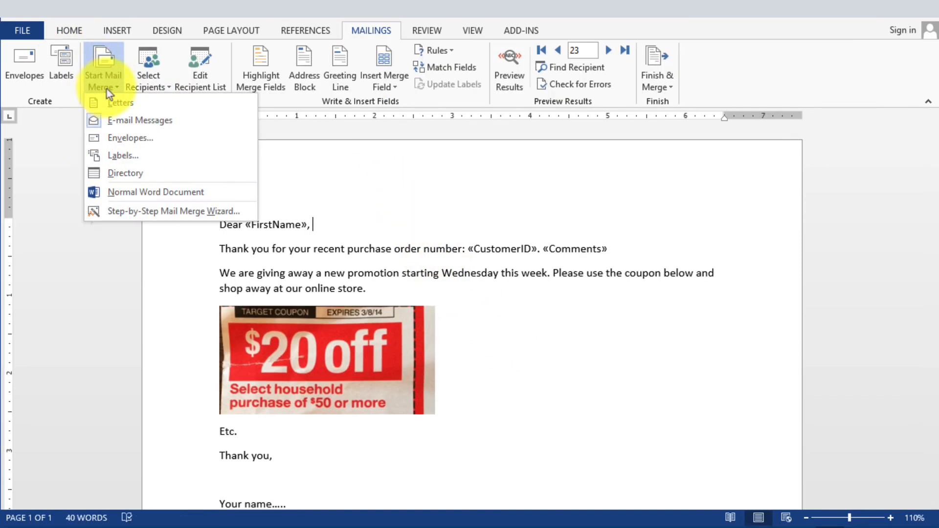
pyautogui.click(206, 211)
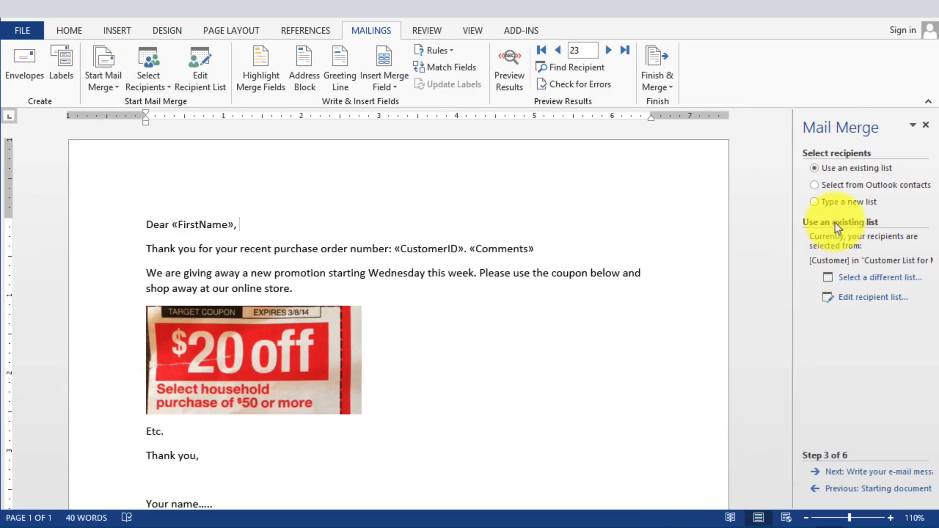
pyautogui.doubleClick(884, 473)
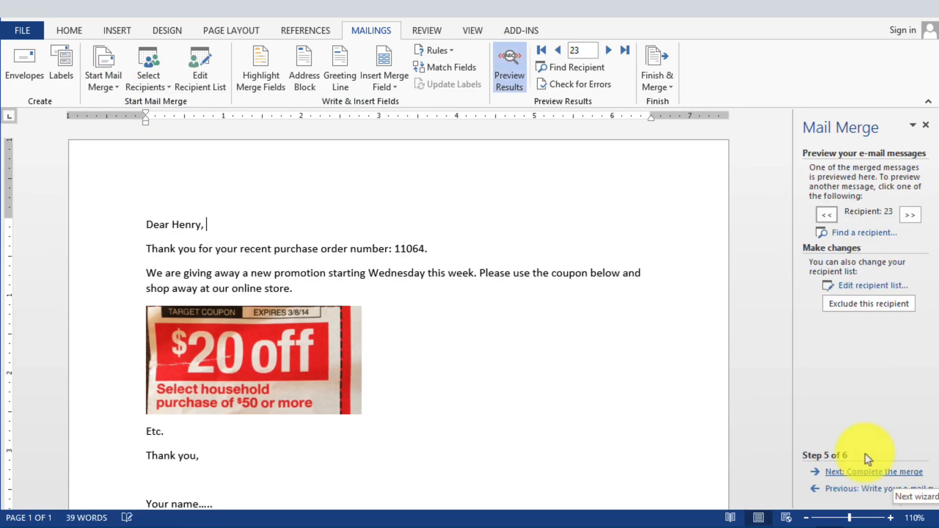
# - Advance the preview to recipient 33, then proceed to completing the merge and start merging to electronic mail
pyautogui.click(611, 55)
pyautogui.click(612, 54)
pyautogui.click(612, 54)
pyautogui.click(611, 55)
pyautogui.click(612, 54)
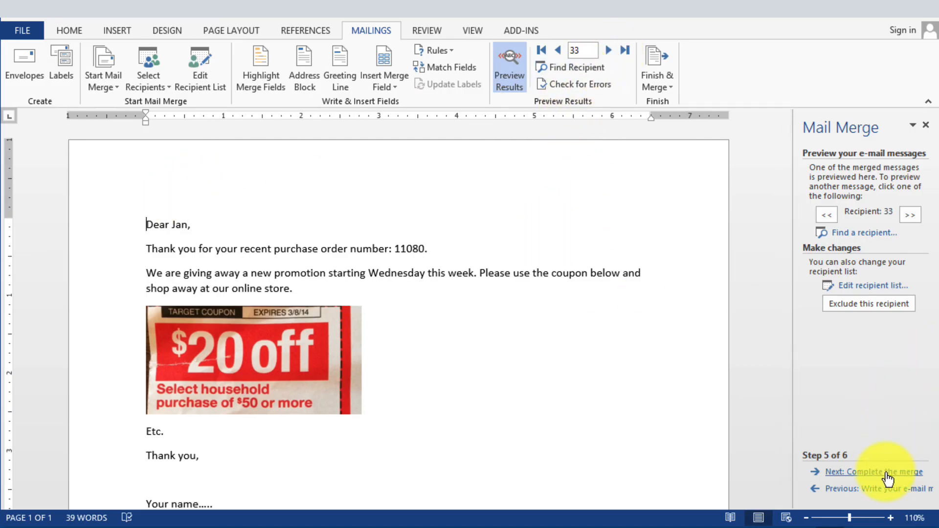
pyautogui.click(887, 473)
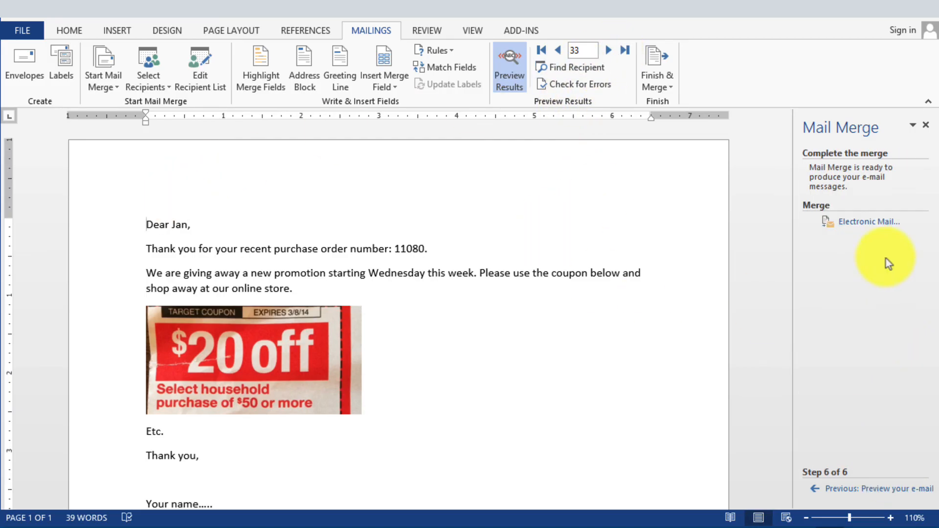
pyautogui.click(869, 223)
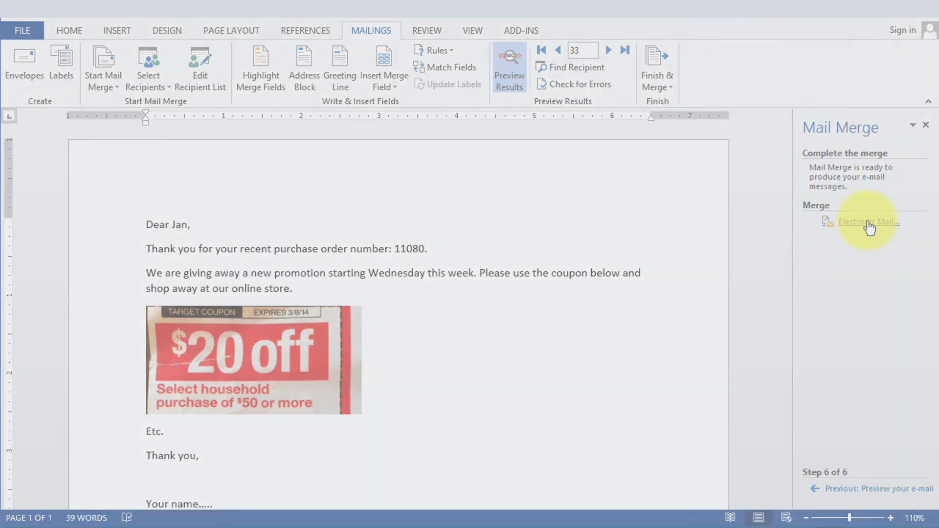